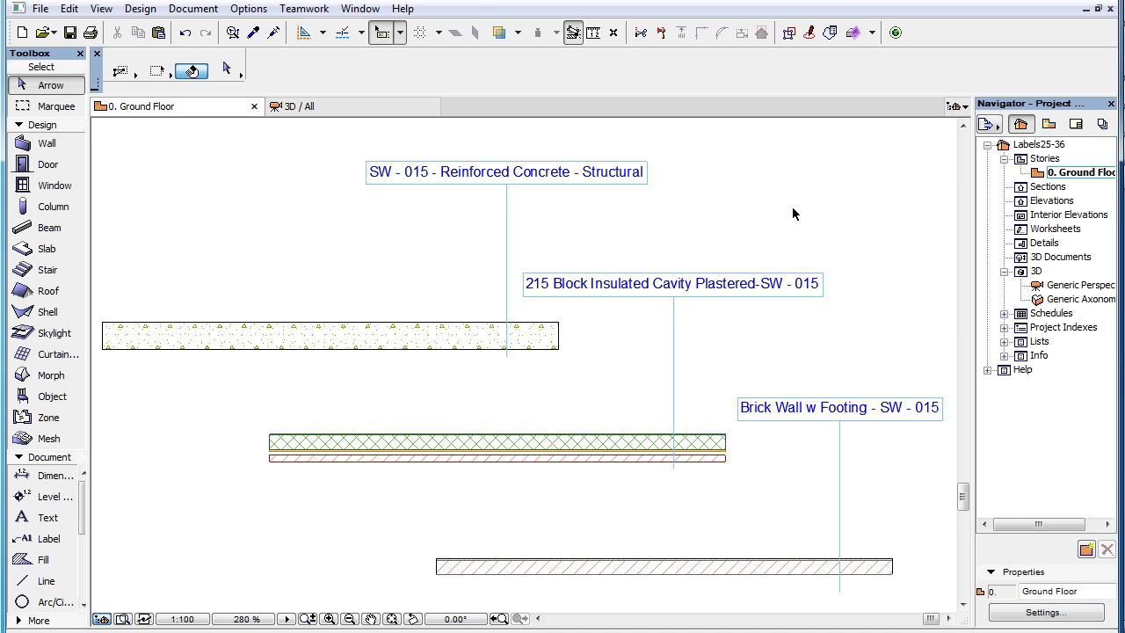
- Inspect the 215 Block label's settings, previewing Dimension Label 19 and the settings pages, then cancel
{"action": "left_click", "coordinate": [657, 294]}
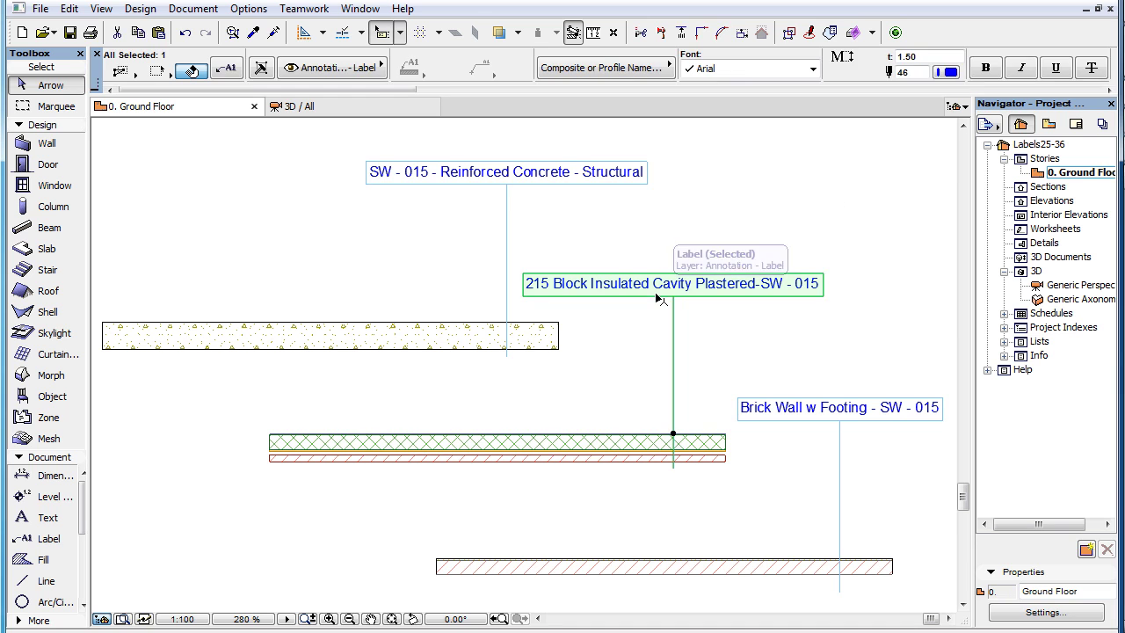
{"action": "left_click", "coordinate": [226, 68]}
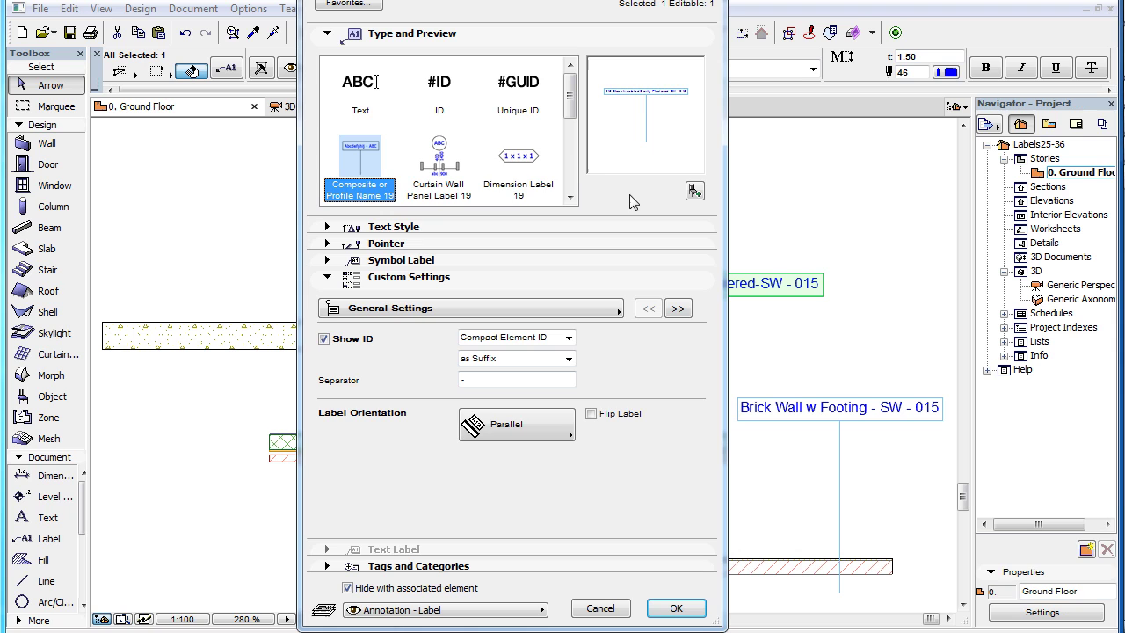
{"action": "left_click", "coordinate": [527, 160]}
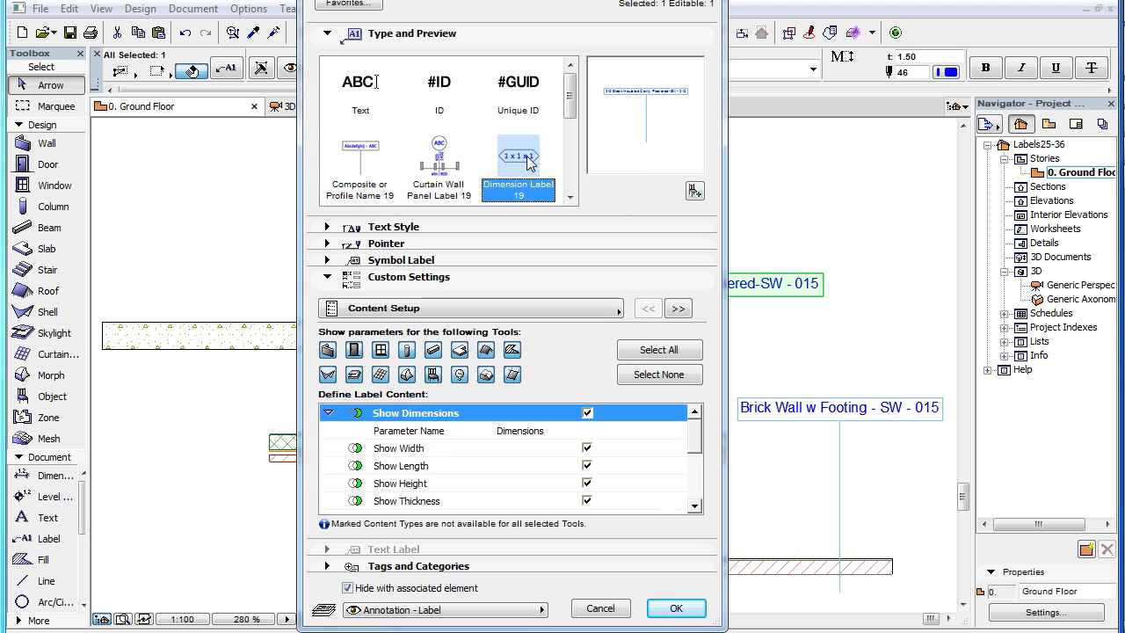
{"action": "left_click", "coordinate": [600, 309]}
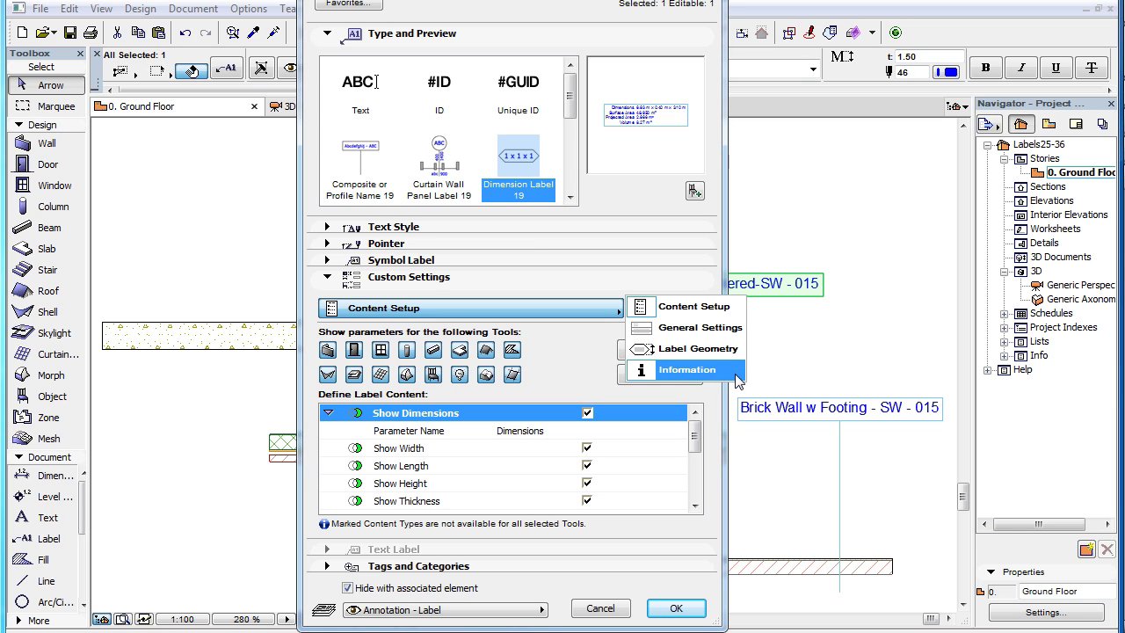
{"action": "left_click", "coordinate": [594, 385]}
{"action": "left_click", "coordinate": [605, 609]}
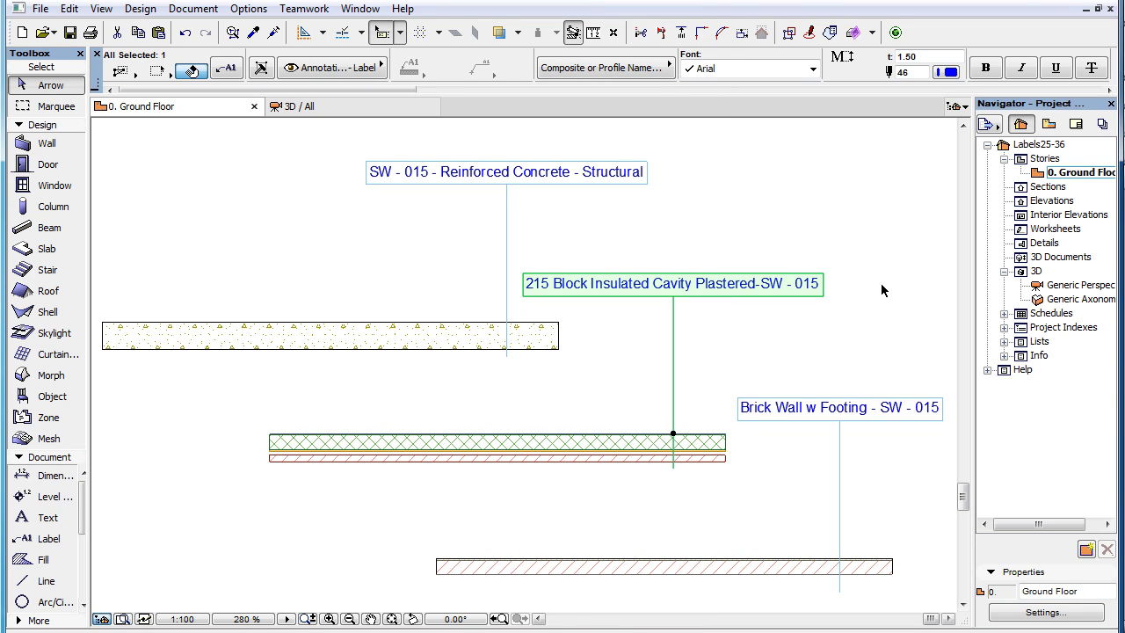
- Reselect the 215 Block label and review the available label types without changing it
{"action": "left_click", "coordinate": [882, 247]}
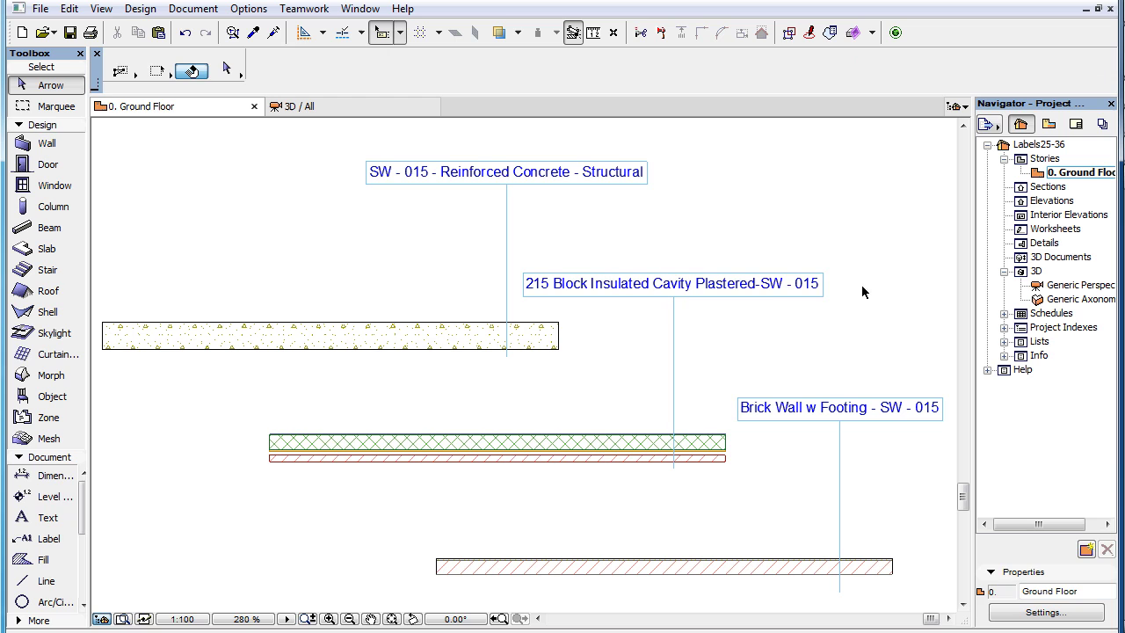
{"action": "left_click", "coordinate": [740, 283]}
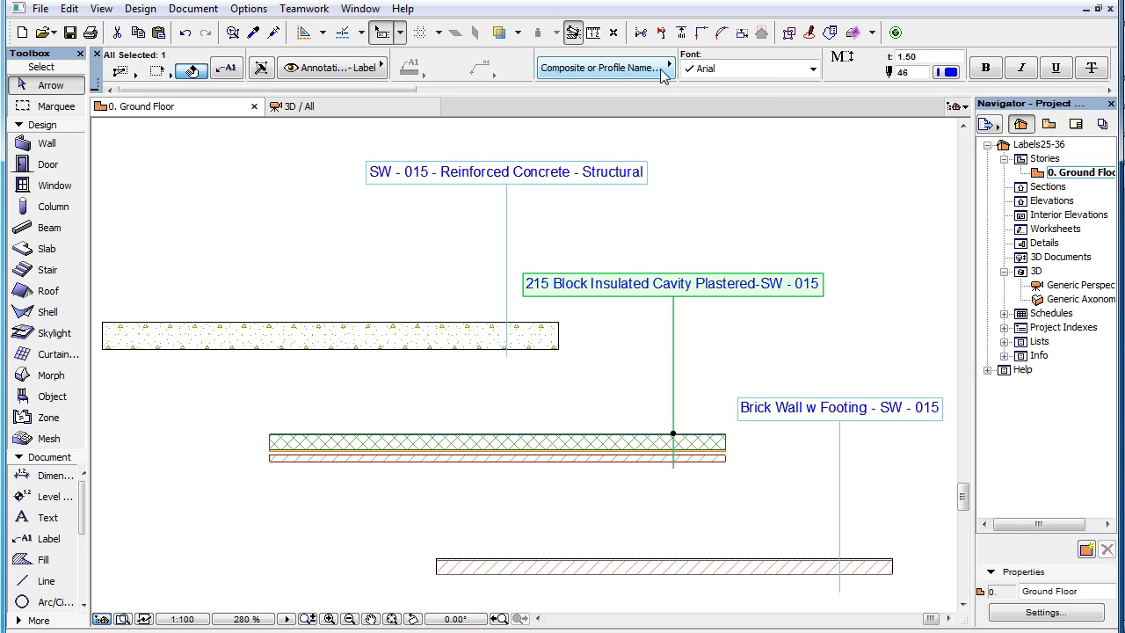
{"action": "left_click", "coordinate": [664, 69]}
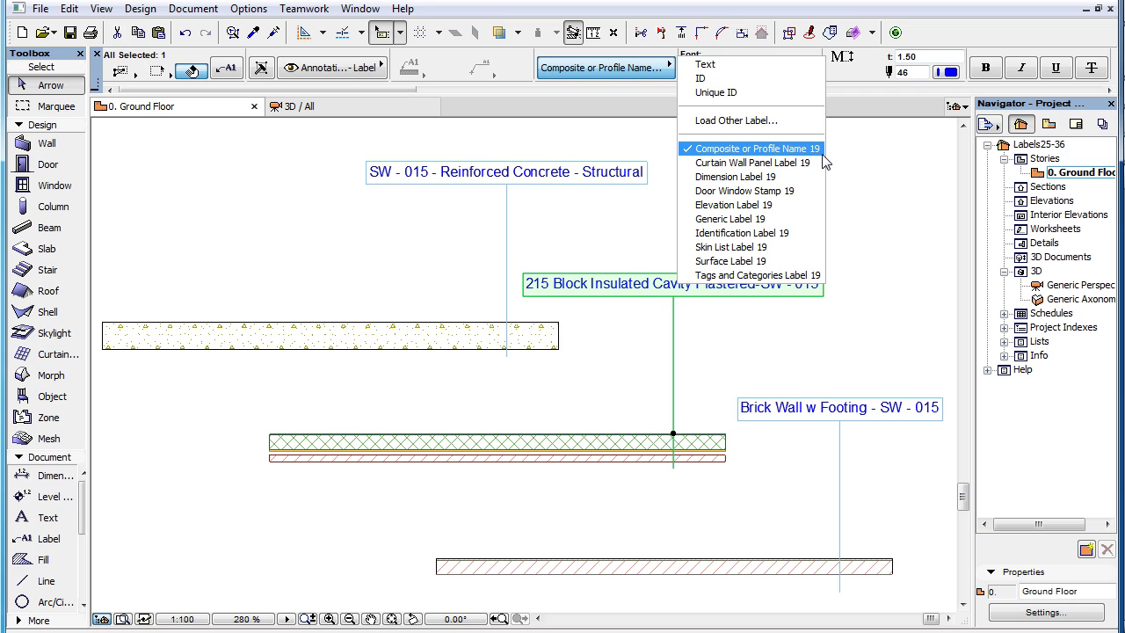
{"action": "left_click", "coordinate": [853, 204]}
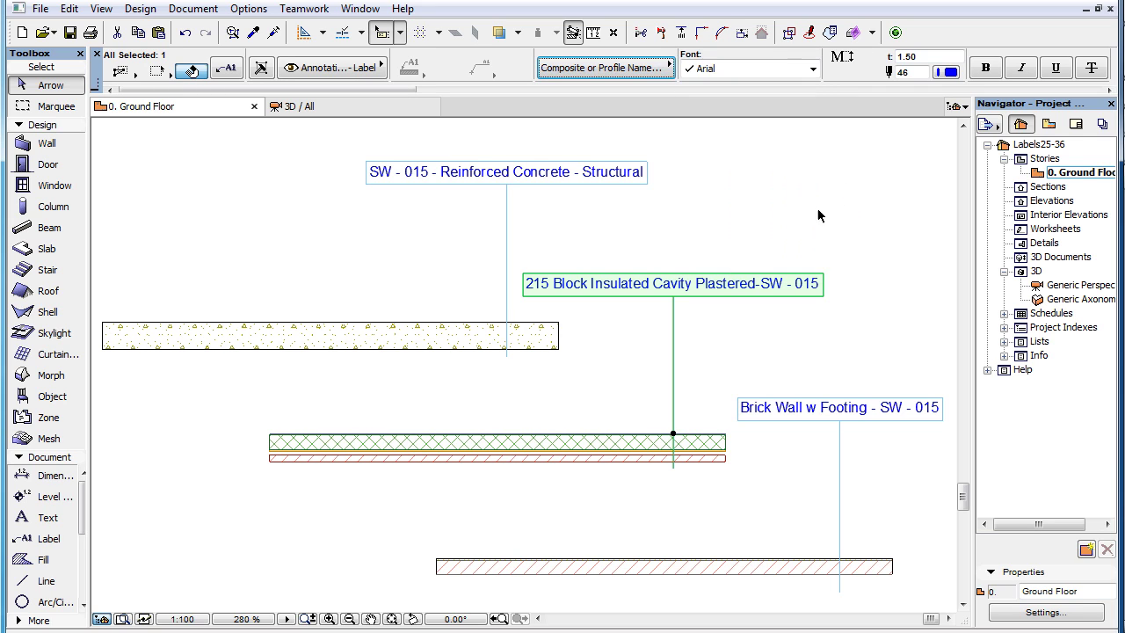
{"action": "left_click", "coordinate": [721, 214]}
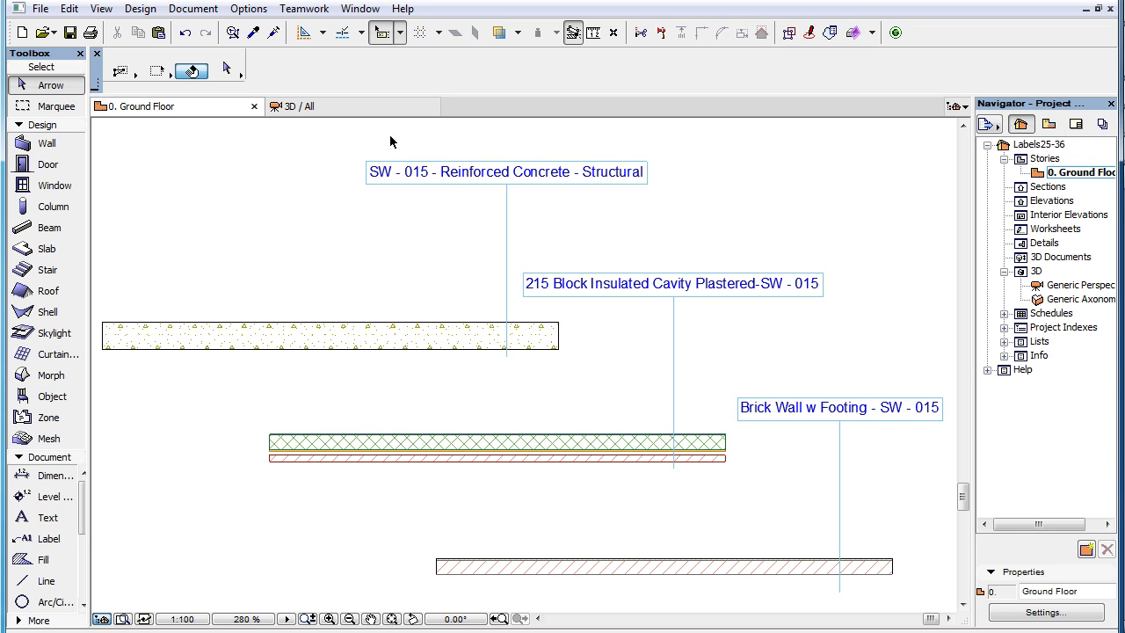
- Reopen the 215 Block label settings, stay on General Settings and confirm with OK
{"action": "left_click", "coordinate": [691, 283]}
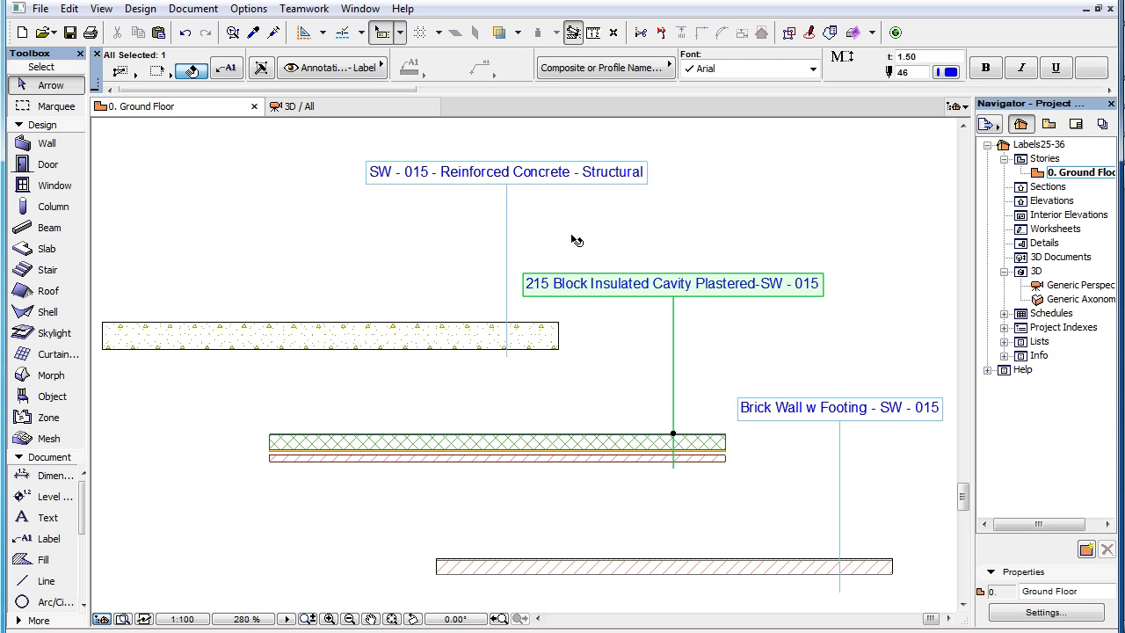
{"action": "left_click", "coordinate": [236, 72]}
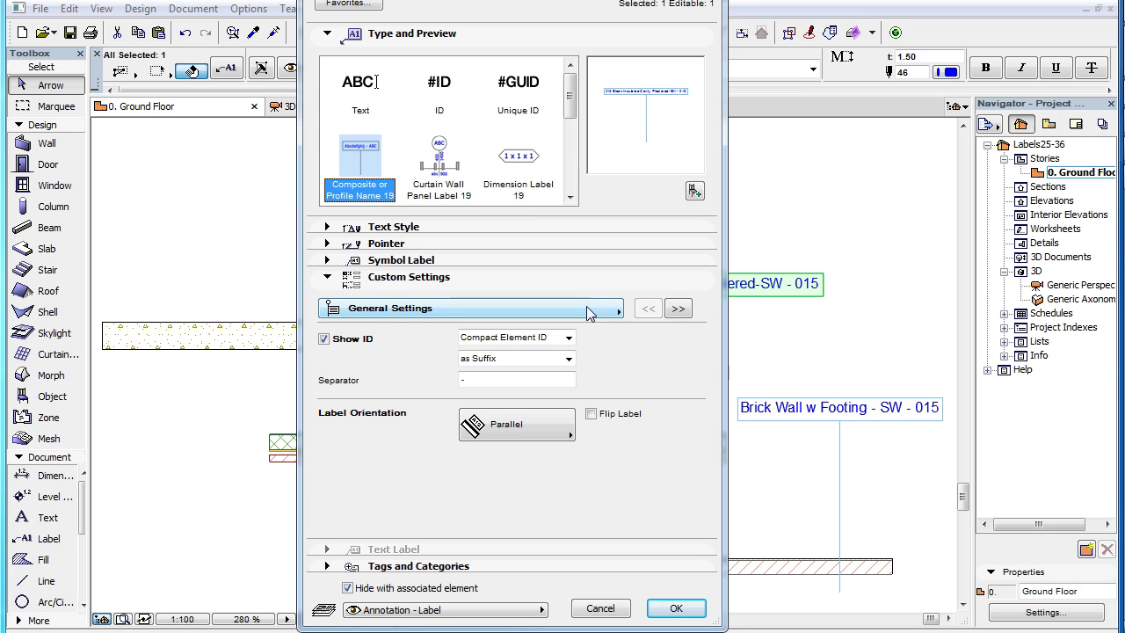
{"action": "left_click", "coordinate": [615, 315]}
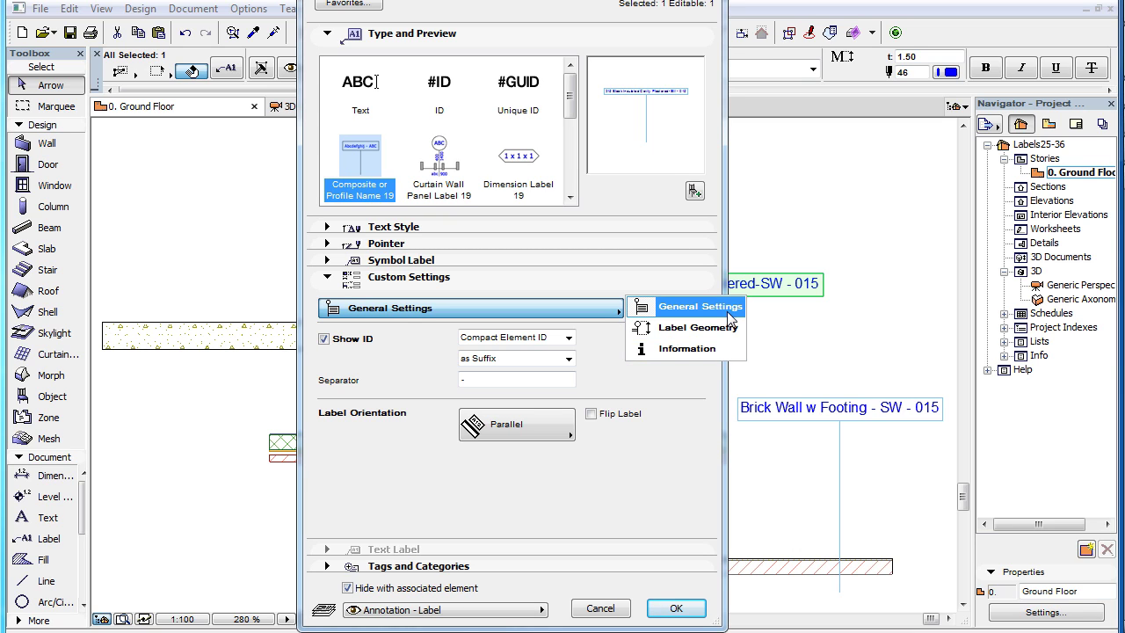
{"action": "left_click", "coordinate": [731, 313]}
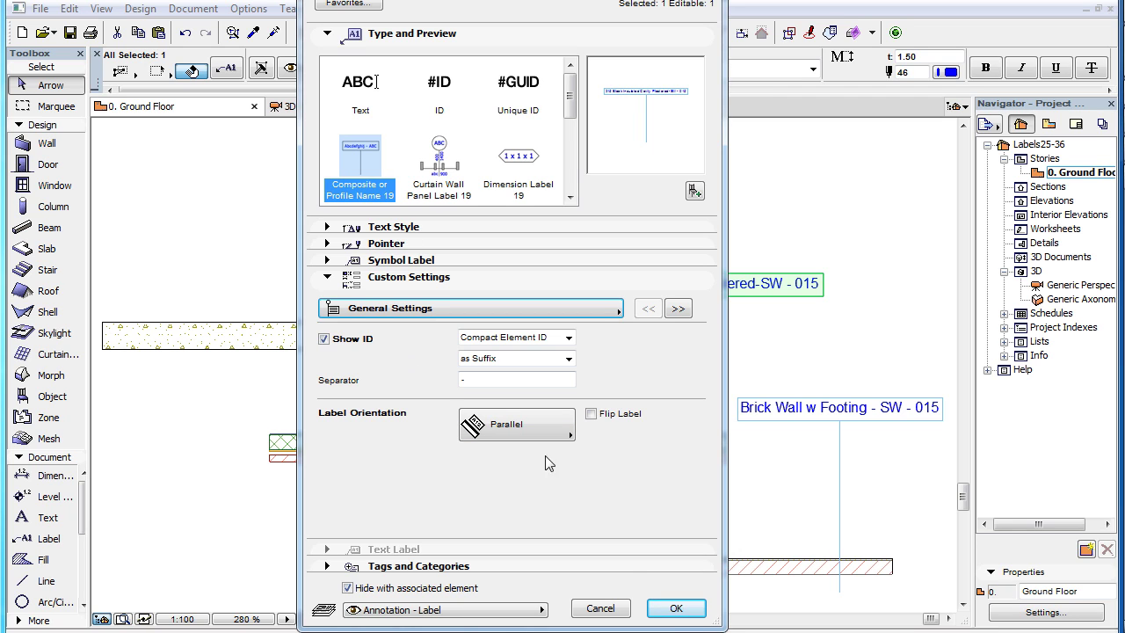
{"action": "left_click", "coordinate": [679, 608]}
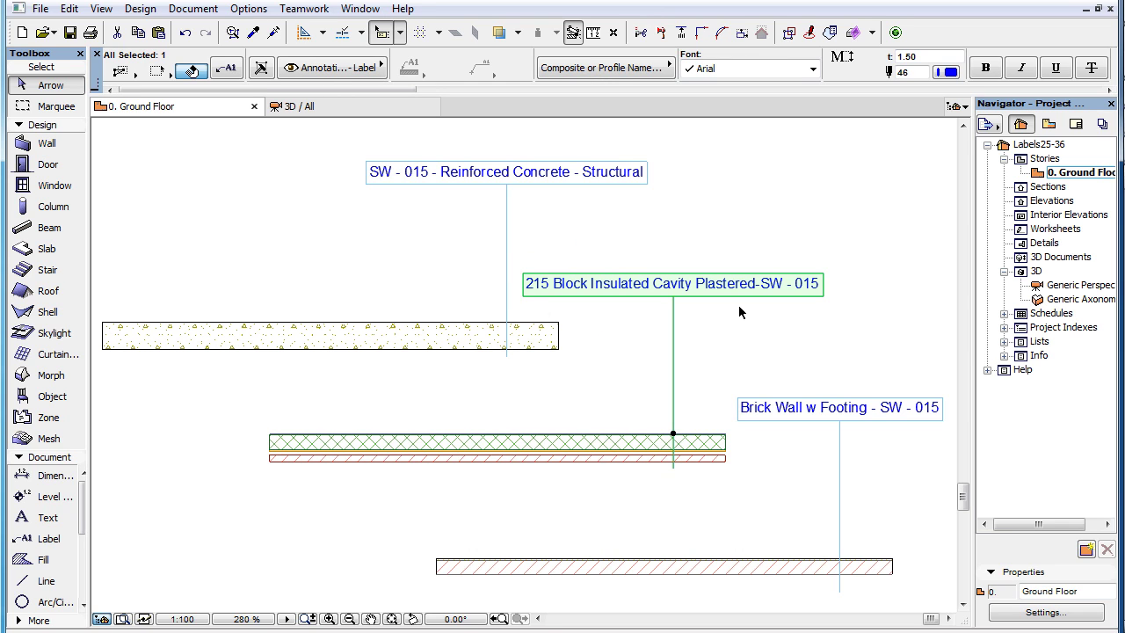
- Set the label's Show ID option to Full Element ID and confirm
{"action": "left_click", "coordinate": [226, 68]}
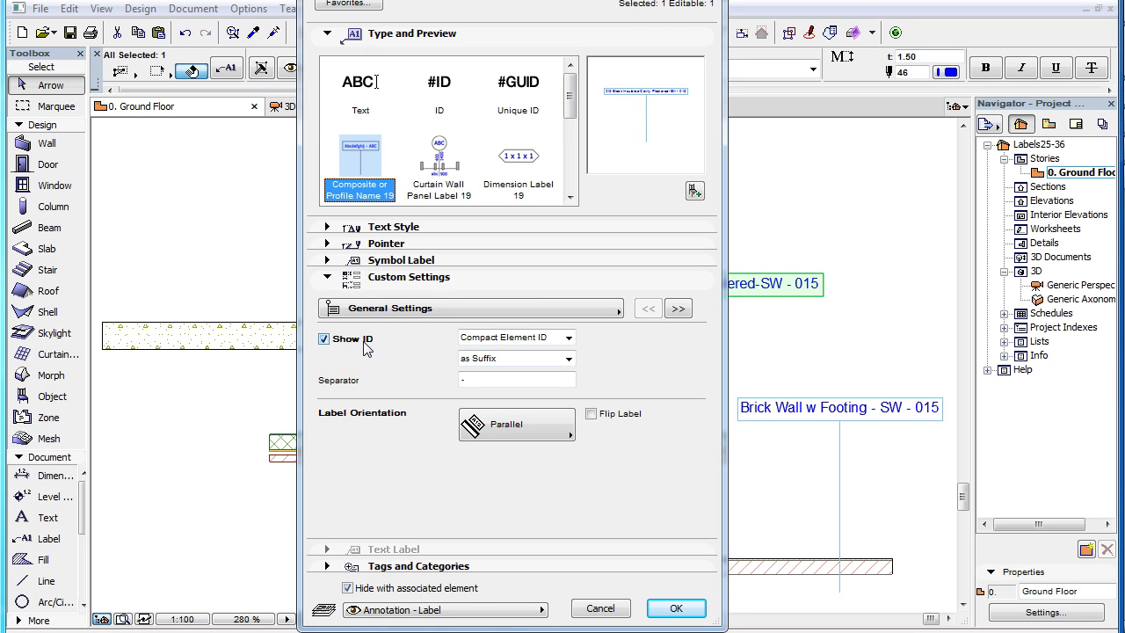
{"action": "left_click", "coordinate": [672, 610]}
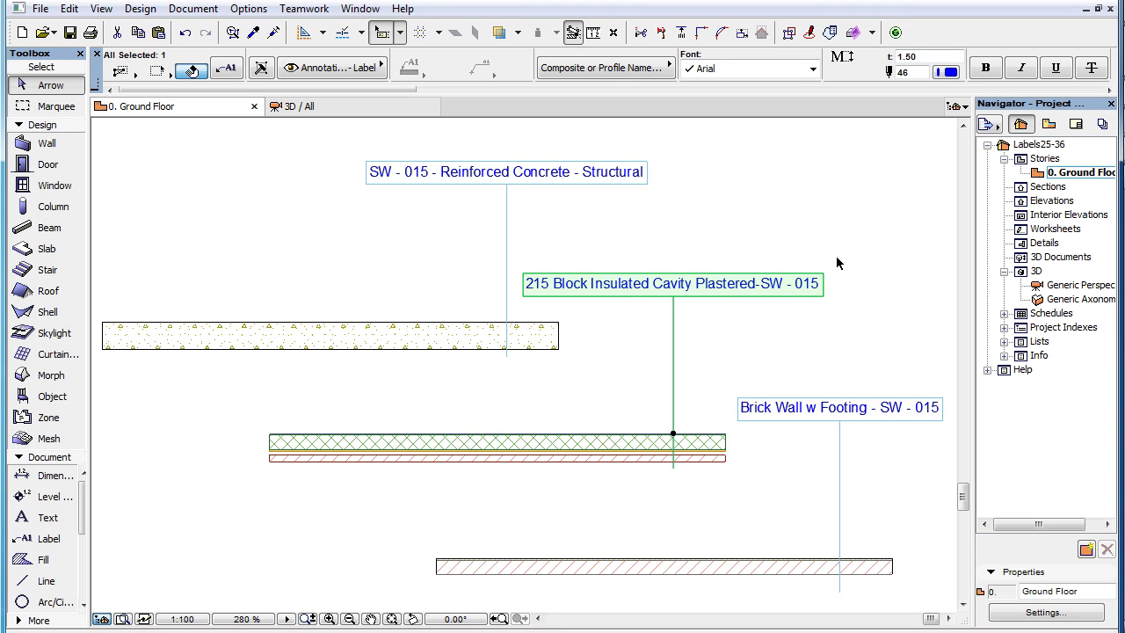
{"action": "left_click", "coordinate": [225, 70]}
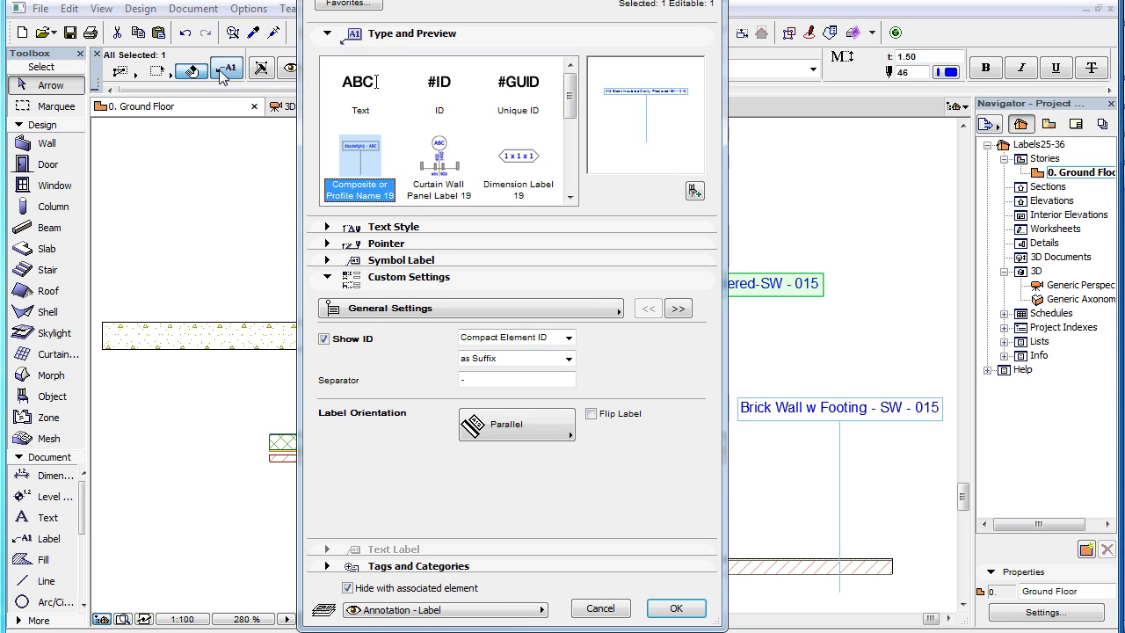
{"action": "left_click", "coordinate": [569, 338]}
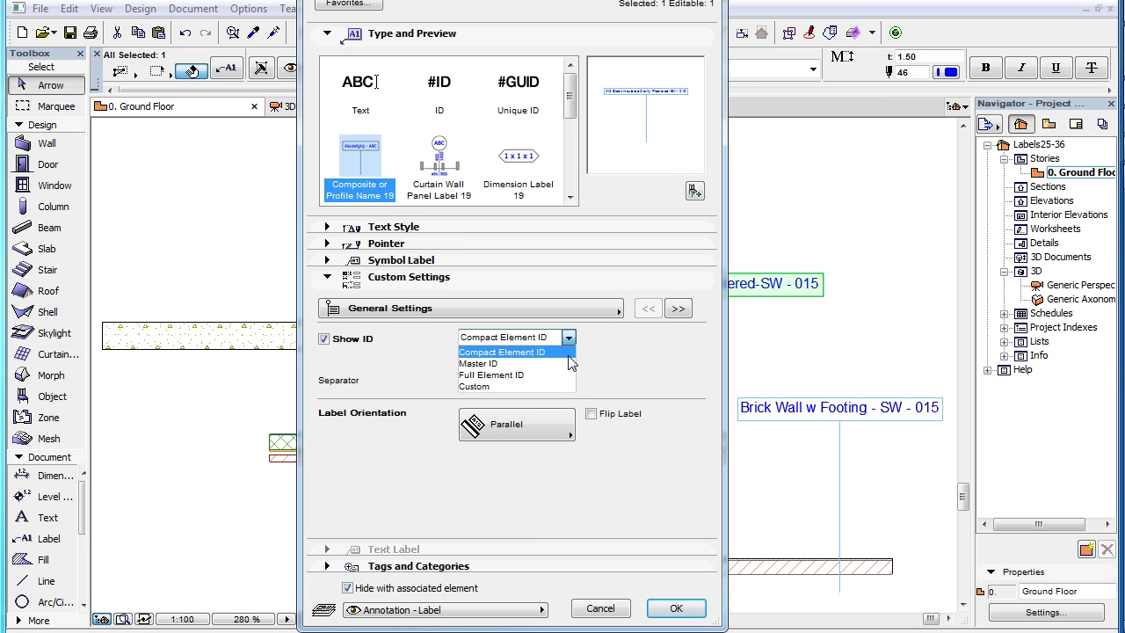
{"action": "left_click", "coordinate": [565, 375]}
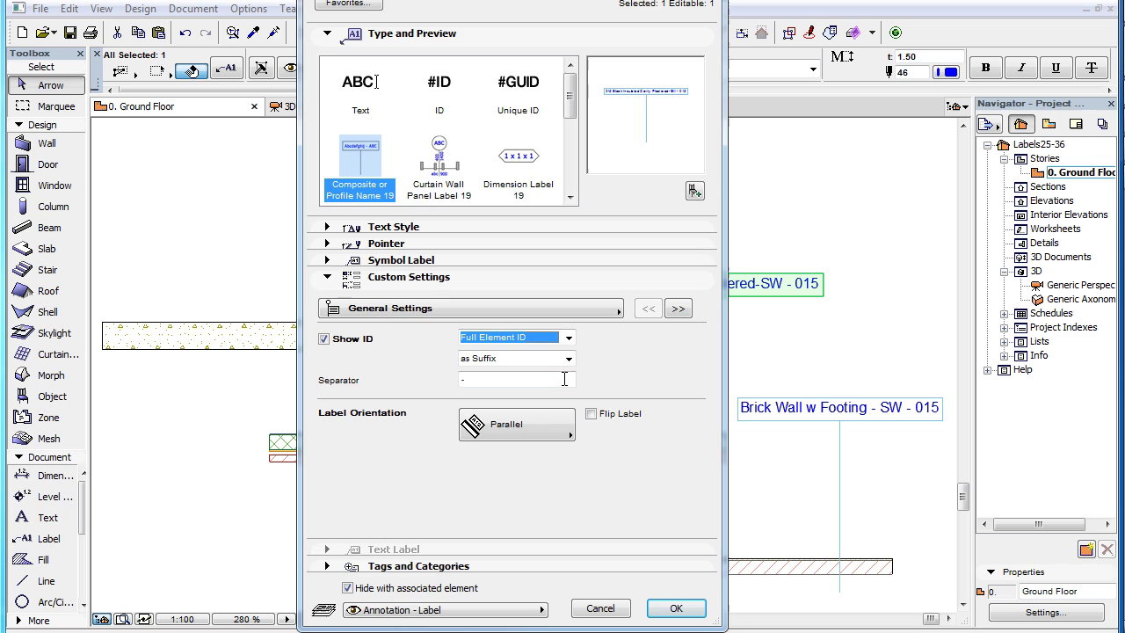
{"action": "left_click", "coordinate": [674, 608]}
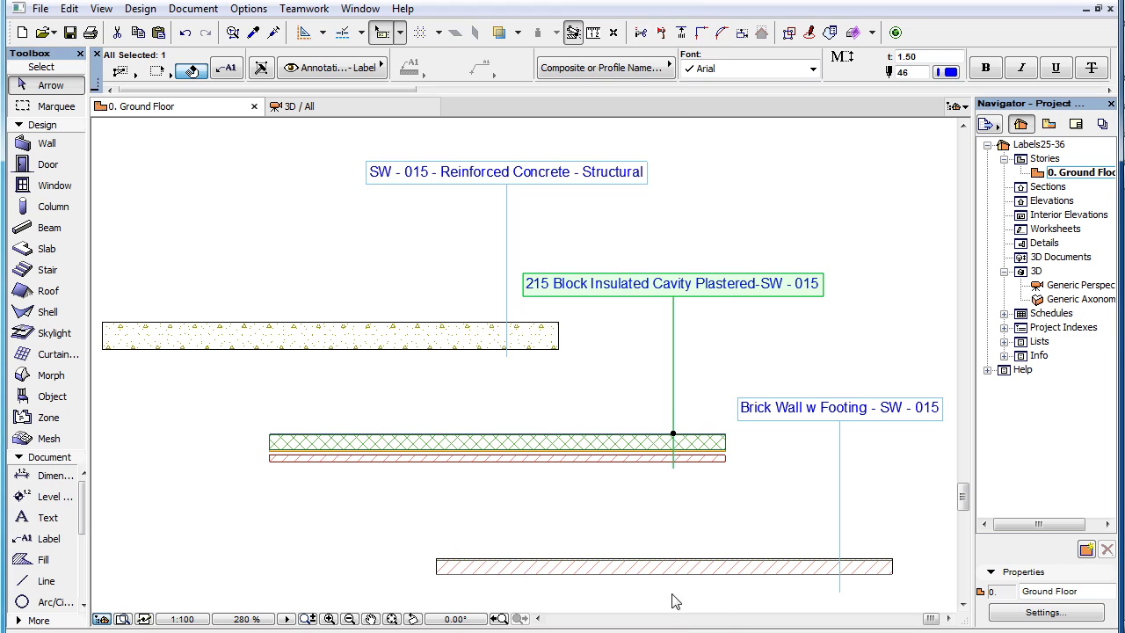
{"action": "left_click", "coordinate": [500, 618]}
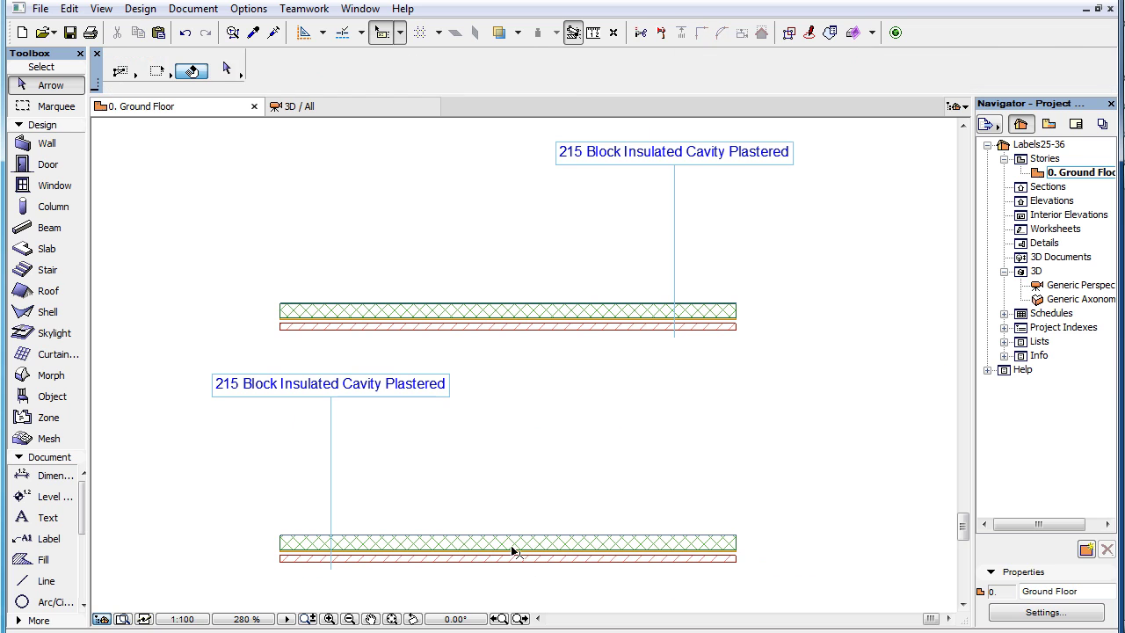
{"action": "left_click", "coordinate": [511, 546]}
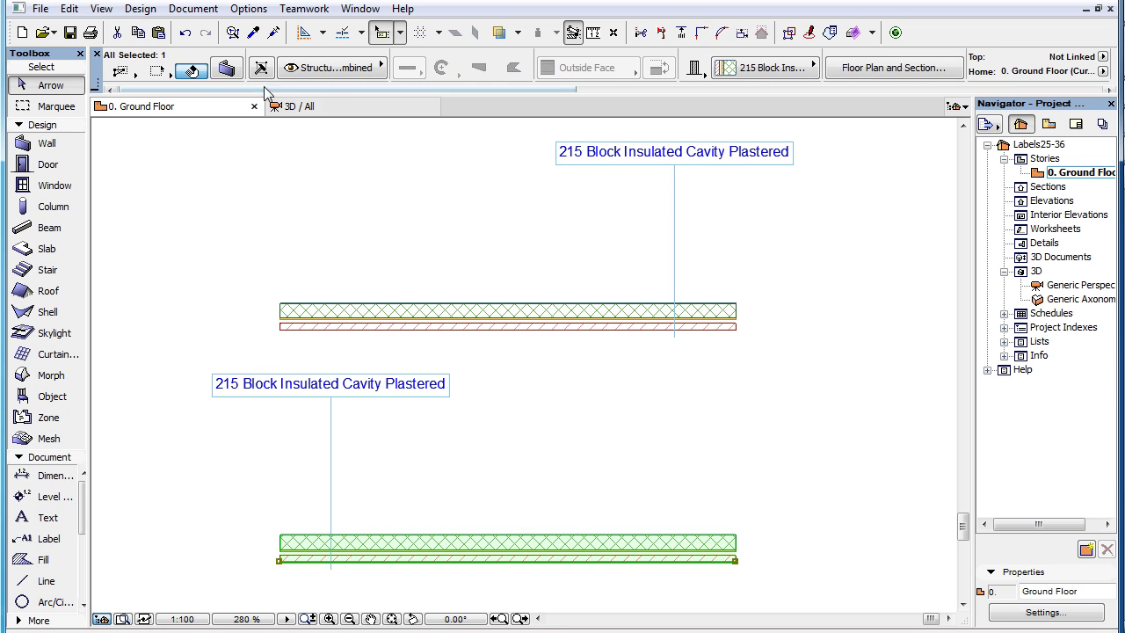
{"action": "left_click", "coordinate": [226, 68]}
{"action": "left_click", "coordinate": [641, 447]}
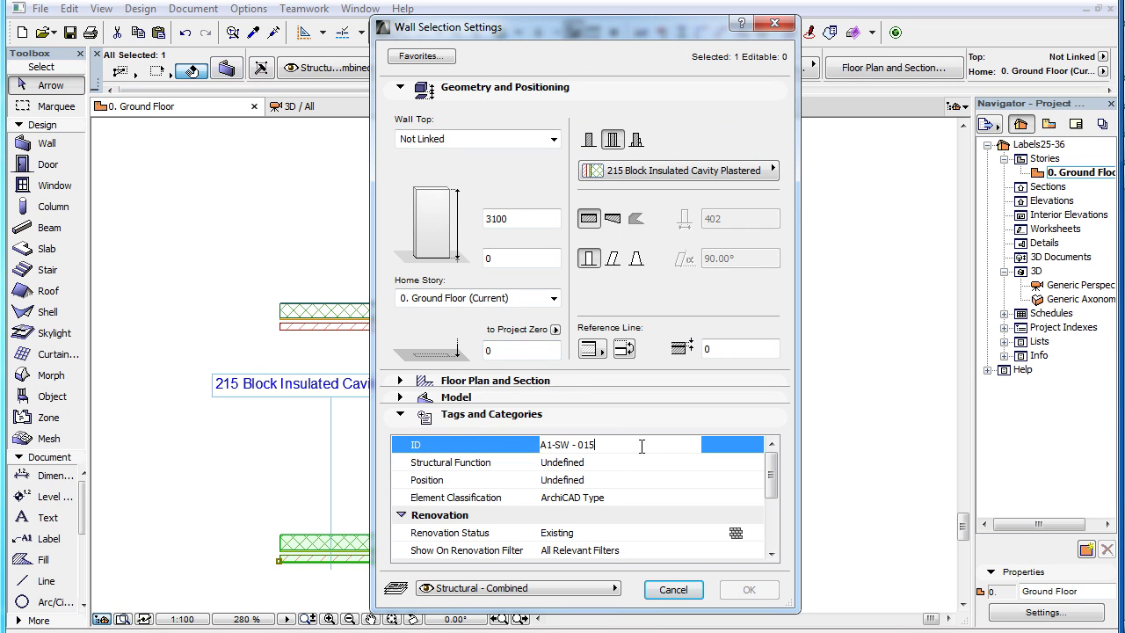
{"action": "left_click_drag", "start_coordinate": [643, 446], "coordinate": [528, 445]}
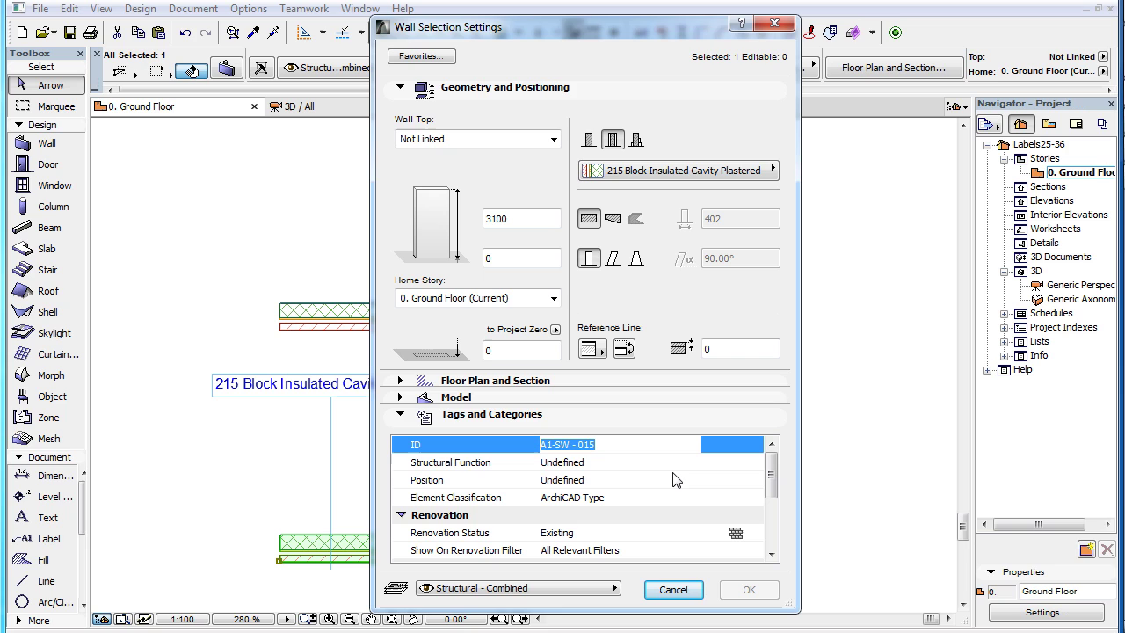
{"action": "left_click", "coordinate": [652, 444]}
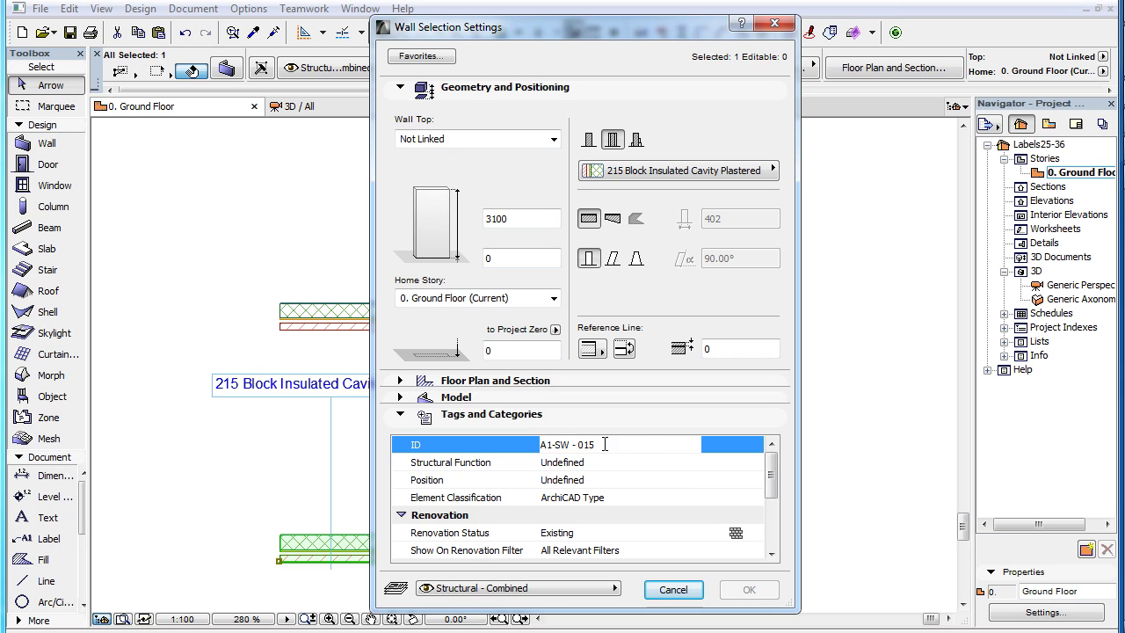
{"action": "left_click_drag", "start_coordinate": [605, 444], "coordinate": [563, 447]}
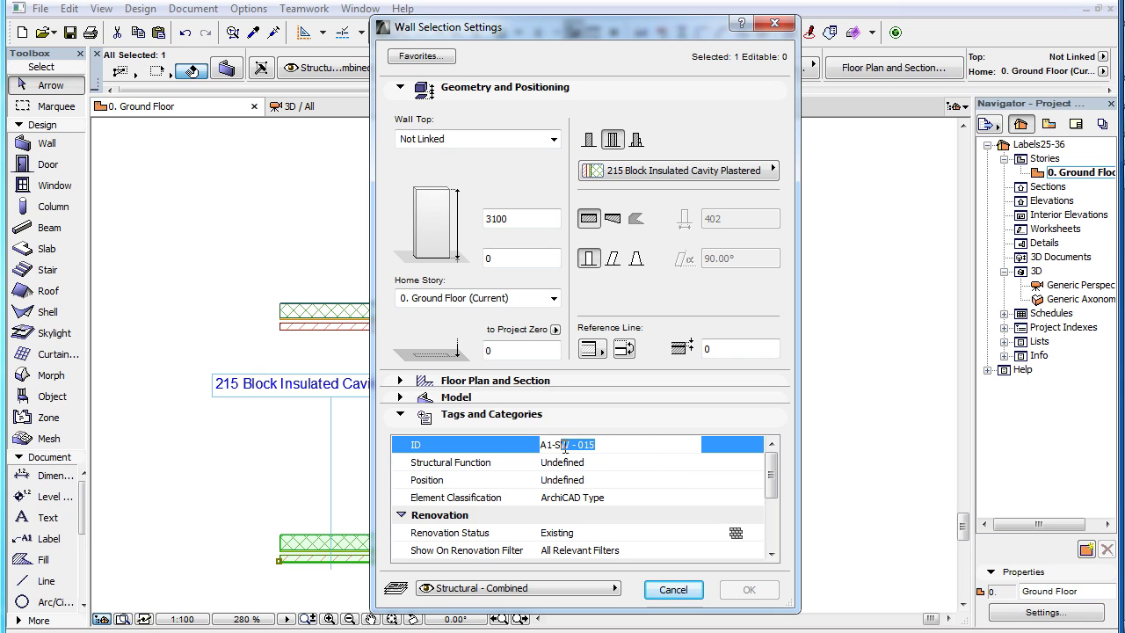
{"action": "left_click", "coordinate": [648, 443]}
{"action": "left_click_drag", "start_coordinate": [555, 444], "coordinate": [531, 444]}
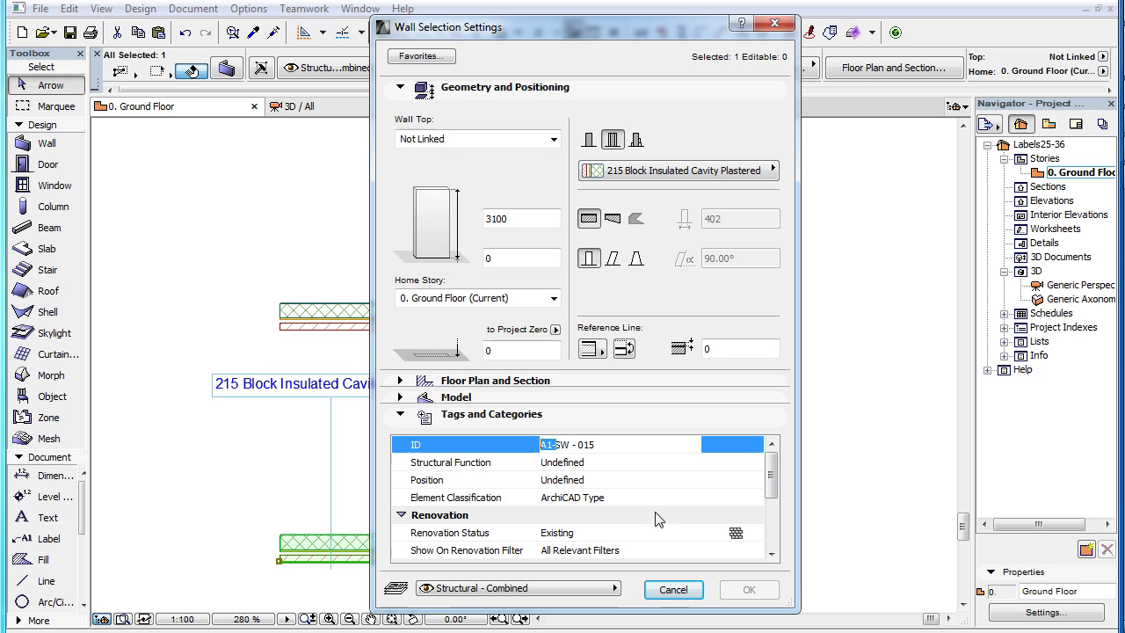
{"action": "left_click", "coordinate": [674, 589]}
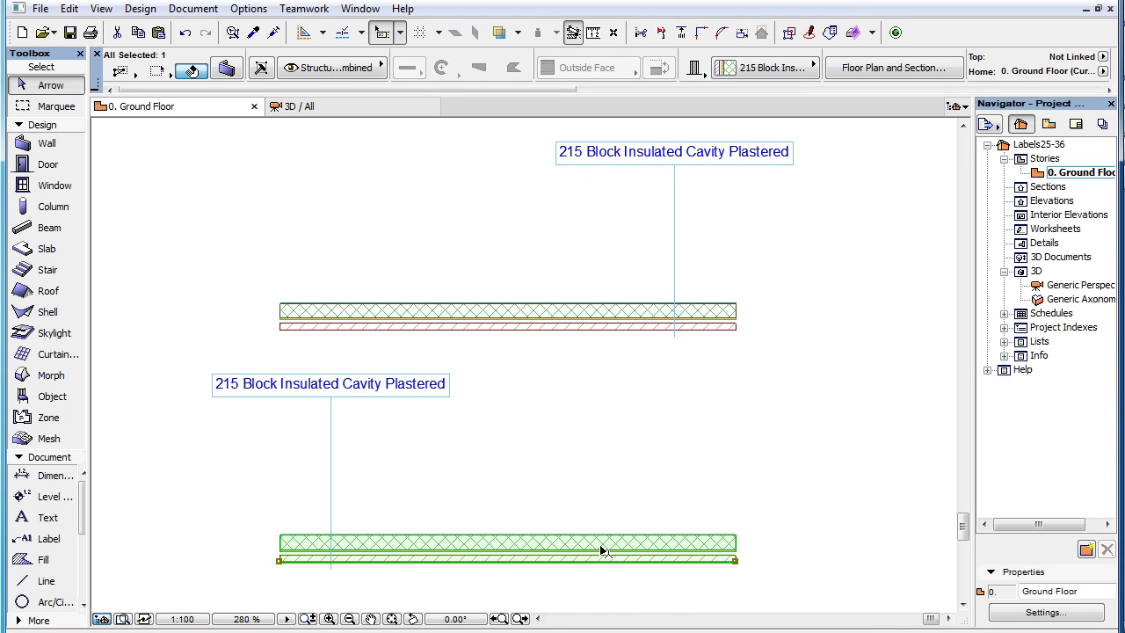
{"action": "mouse_move", "coordinate": [603, 550]}
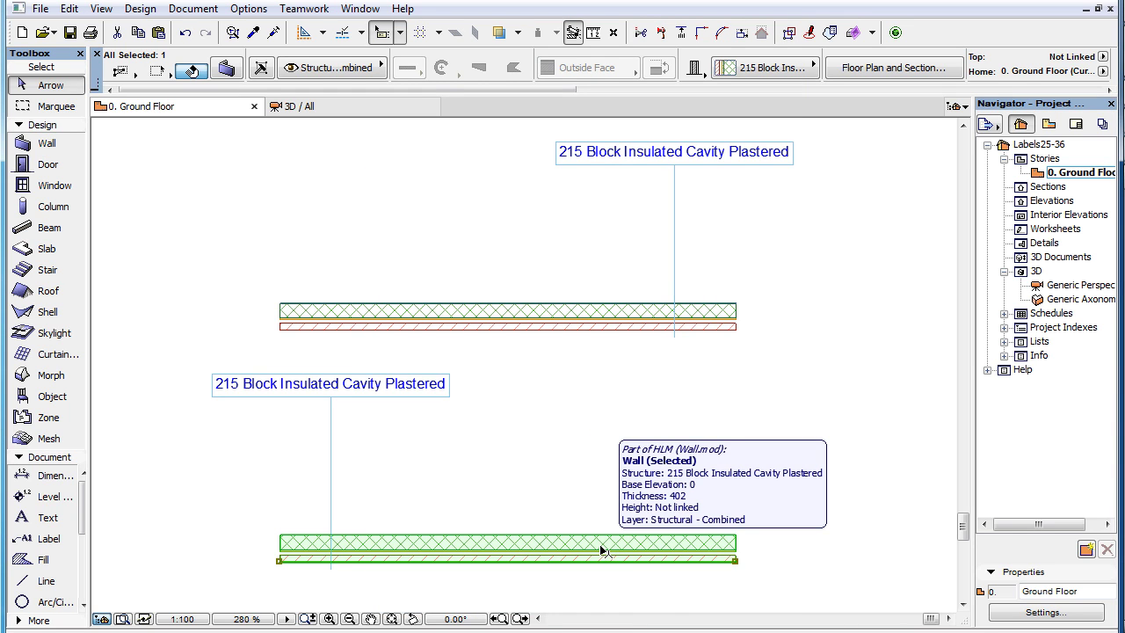
{"action": "right_click", "coordinate": [602, 550]}
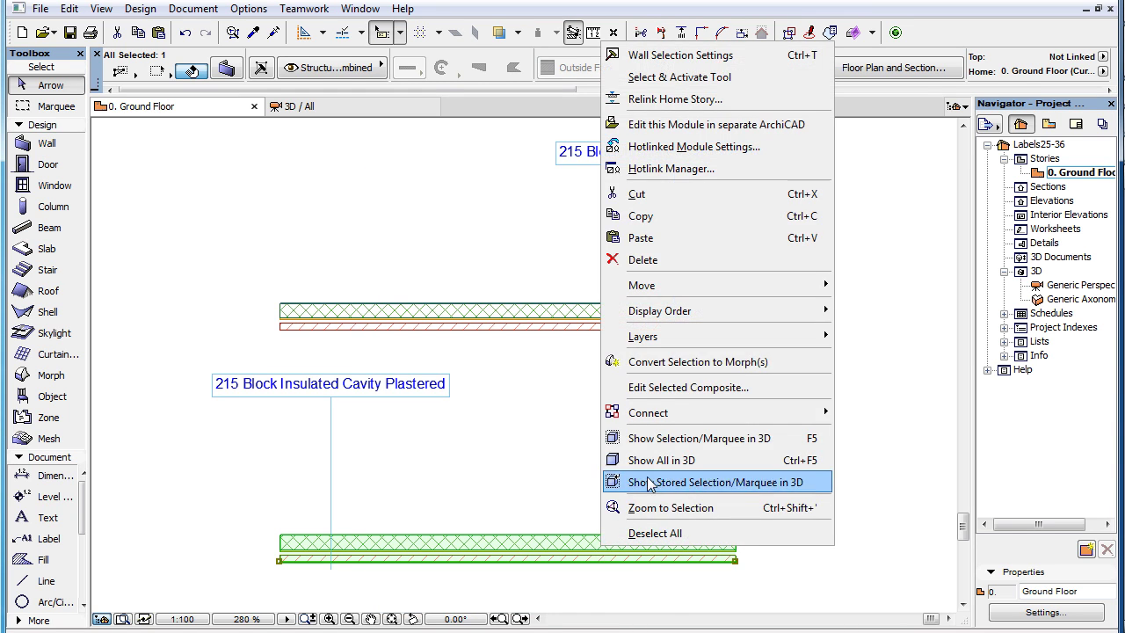
{"action": "left_click", "coordinate": [782, 159]}
{"action": "left_click", "coordinate": [662, 103]}
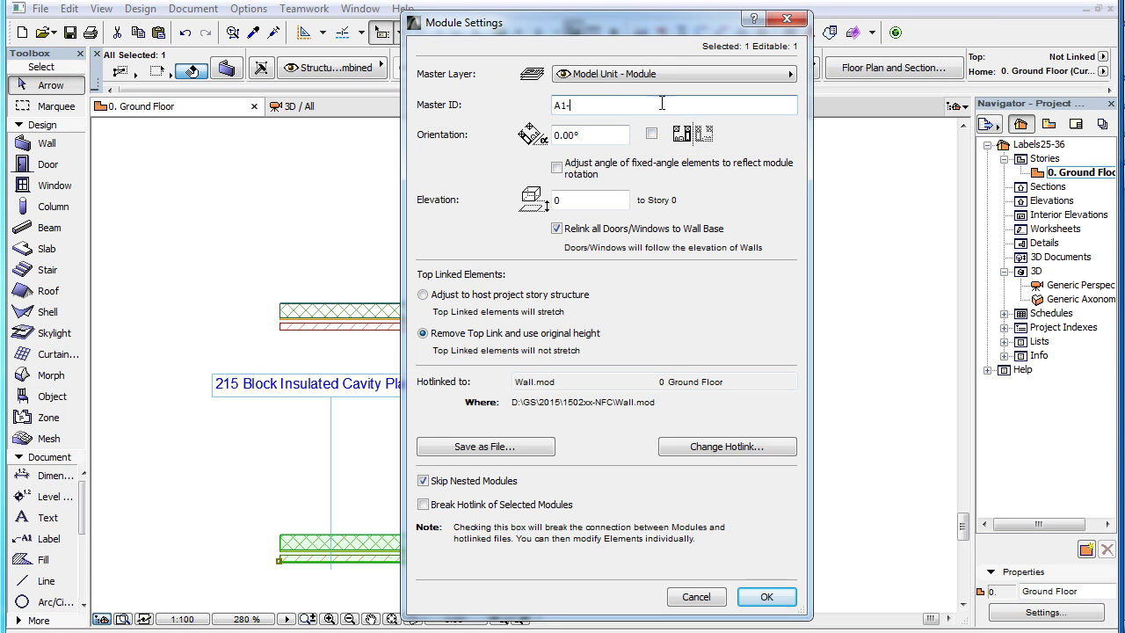
{"action": "left_click_drag", "start_coordinate": [662, 104], "coordinate": [531, 102]}
{"action": "left_click", "coordinate": [694, 597]}
{"action": "left_click", "coordinate": [560, 476]}
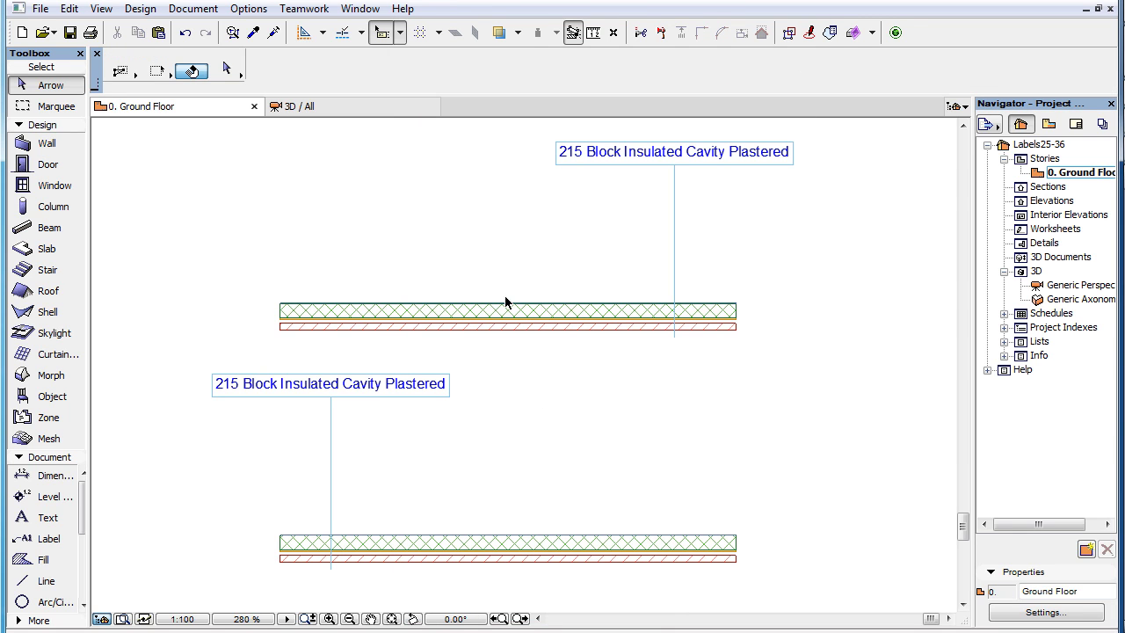
{"action": "left_click", "coordinate": [508, 310]}
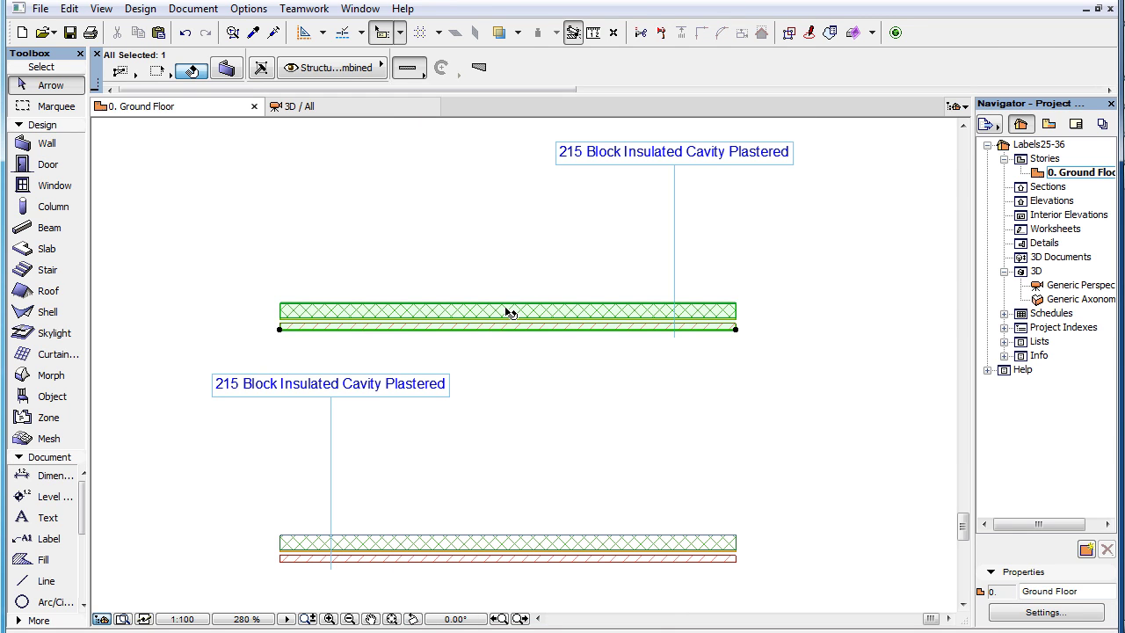
{"action": "left_click", "coordinate": [229, 70]}
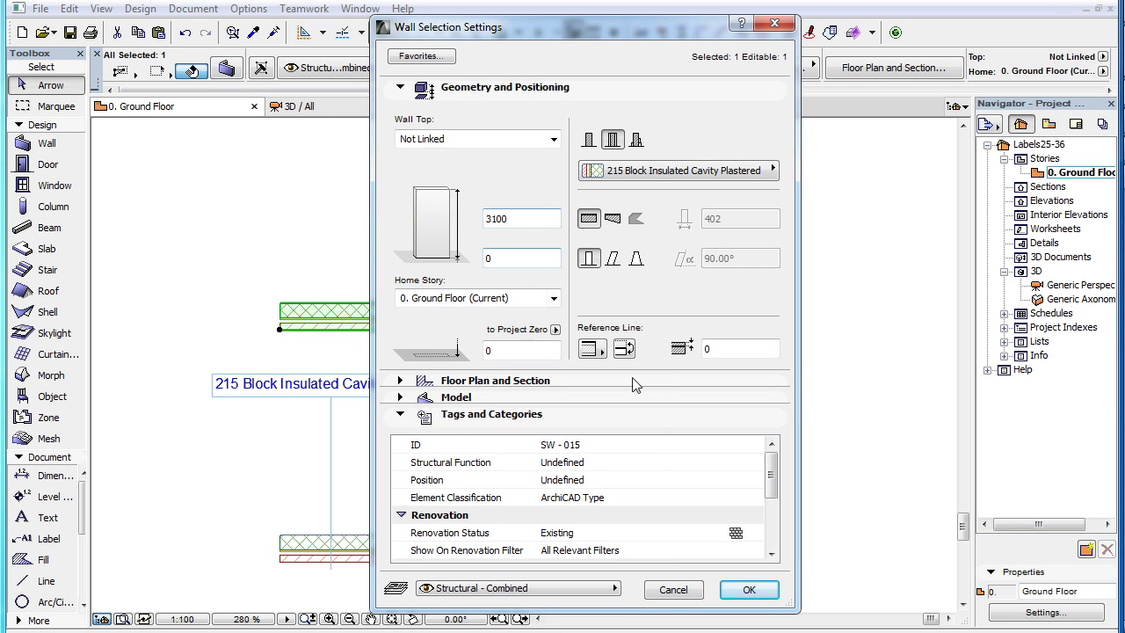
{"action": "left_click", "coordinate": [659, 444]}
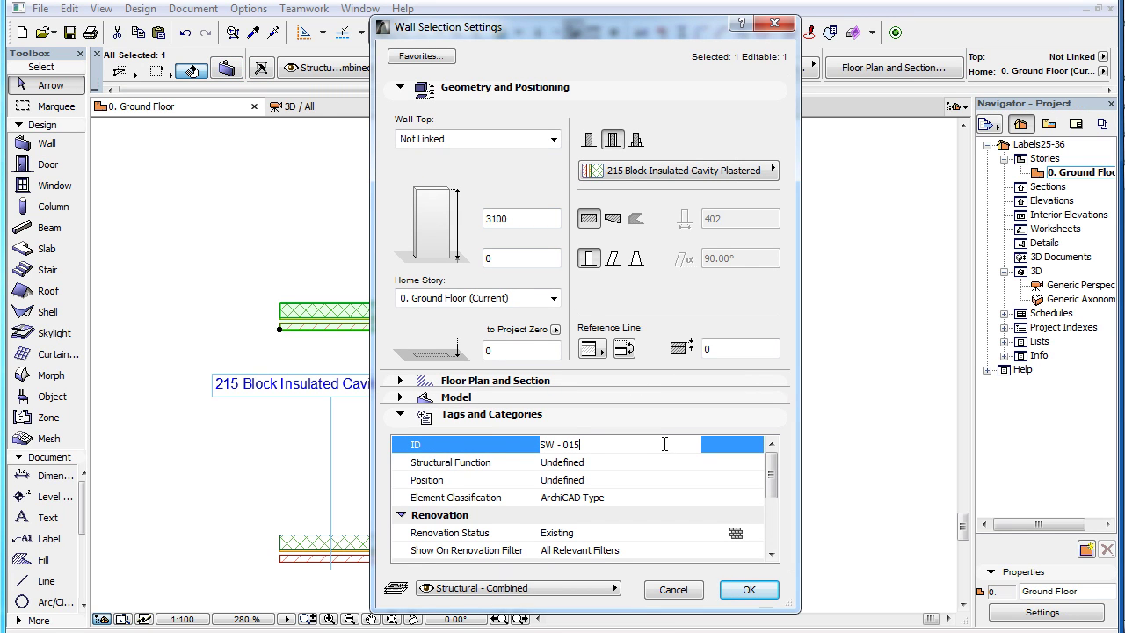
{"action": "left_click_drag", "start_coordinate": [580, 445], "coordinate": [525, 448]}
{"action": "left_click", "coordinate": [673, 590]}
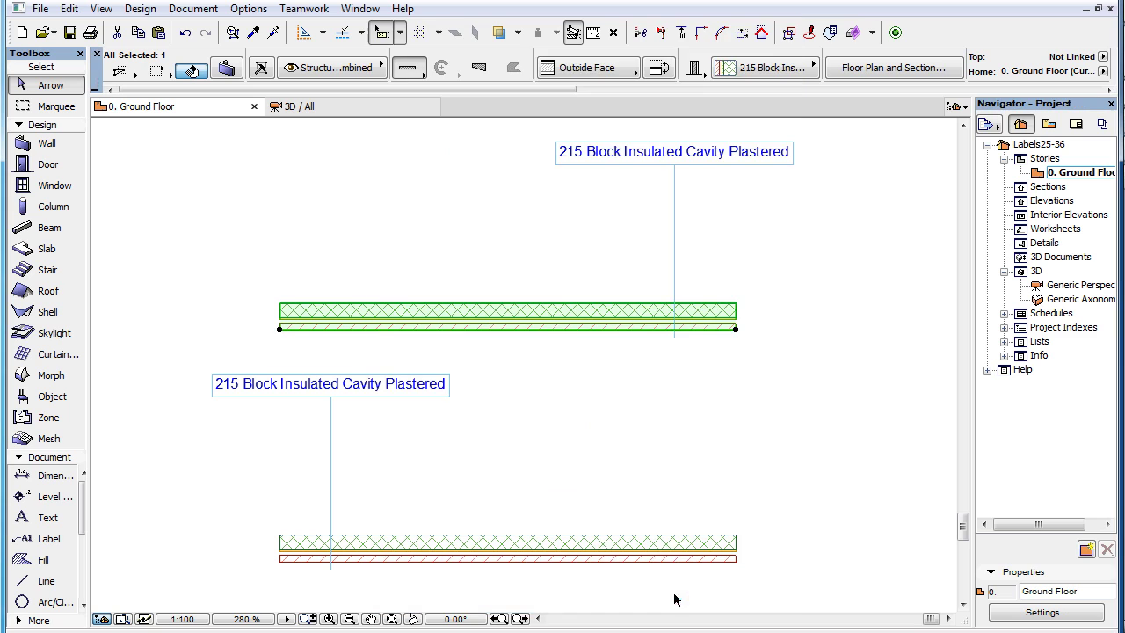
{"action": "left_click", "coordinate": [360, 422]}
{"action": "left_click", "coordinate": [336, 387]}
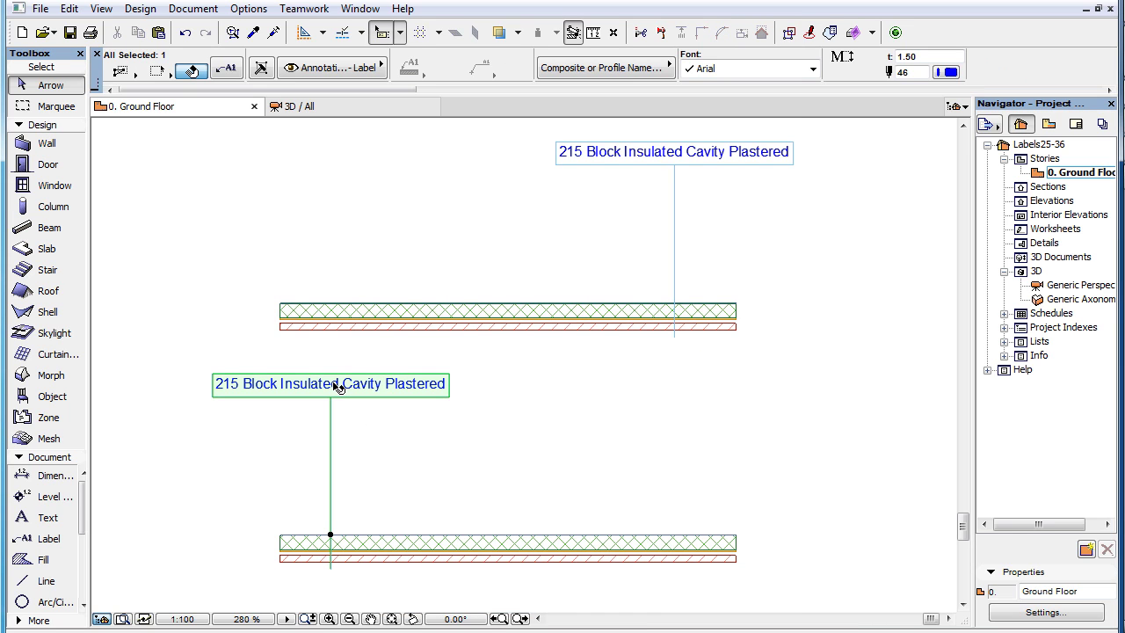
- Turn on Show ID for the lower wall label using the Compact Element ID
{"action": "left_click", "coordinate": [227, 69]}
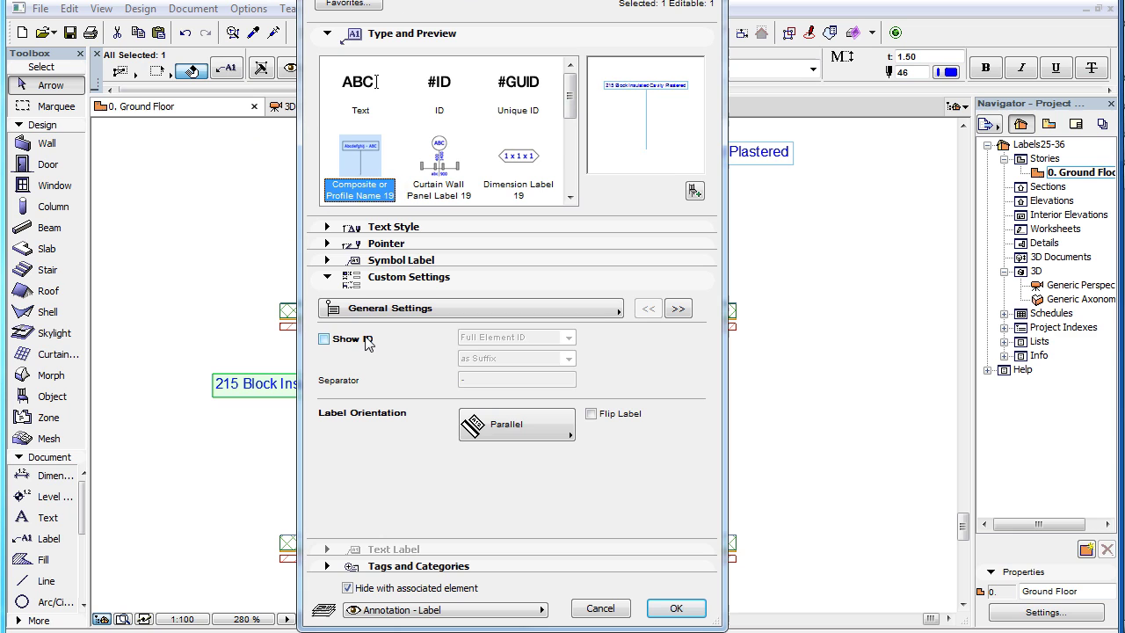
{"action": "left_click", "coordinate": [366, 340]}
{"action": "left_click", "coordinate": [527, 338]}
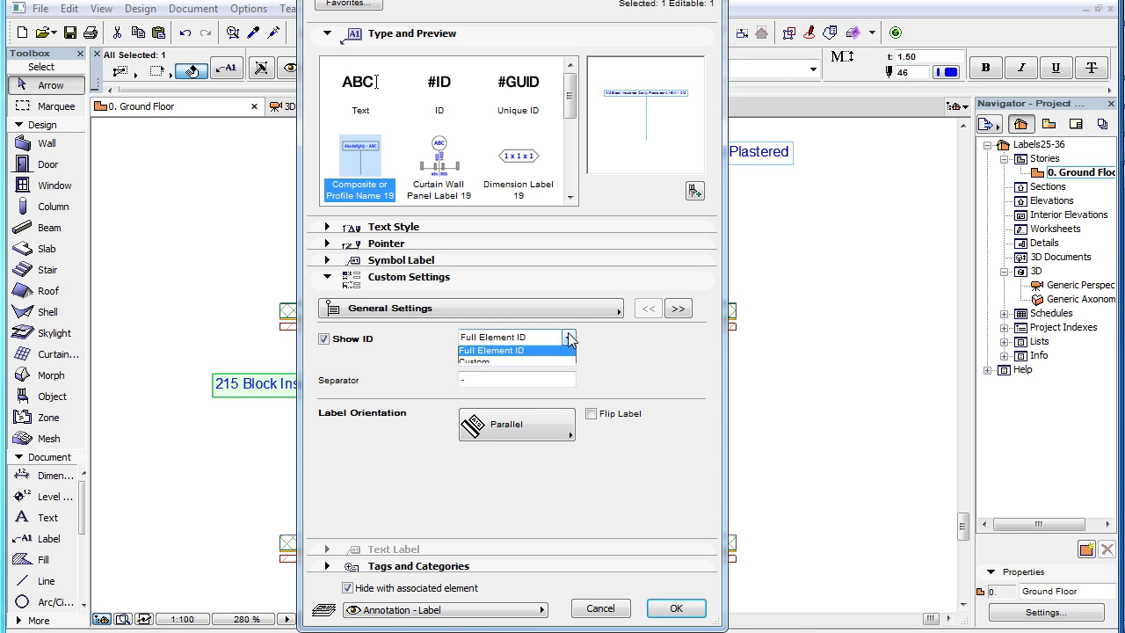
{"action": "left_click", "coordinate": [567, 353]}
{"action": "left_click", "coordinate": [685, 608]}
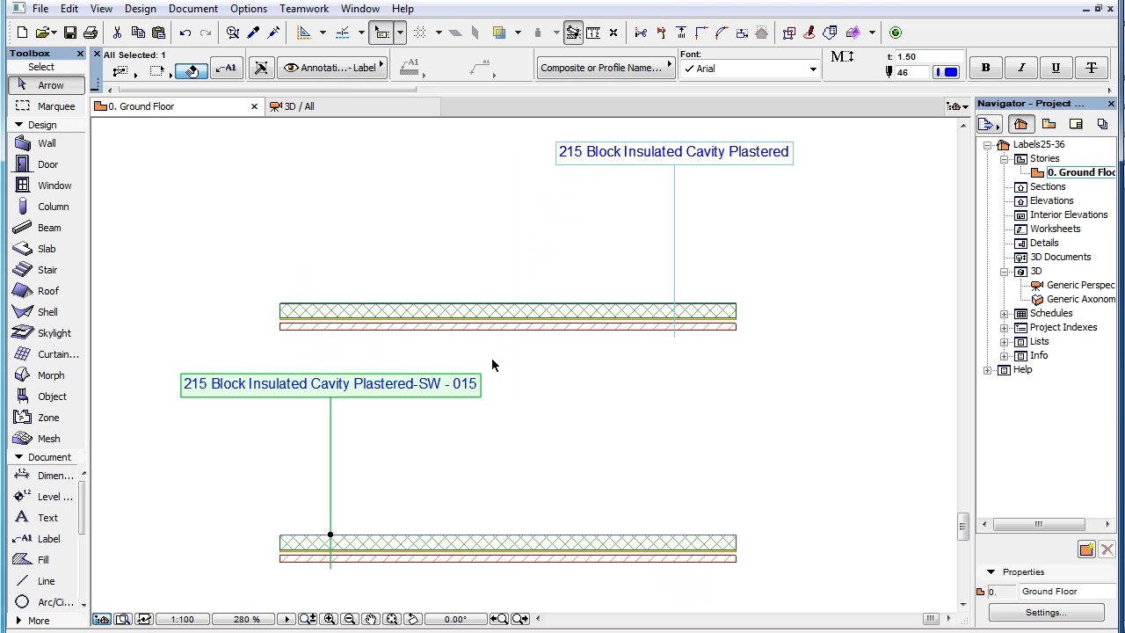
- Switch the lower label's ID to the Master ID
{"action": "left_click", "coordinate": [239, 72]}
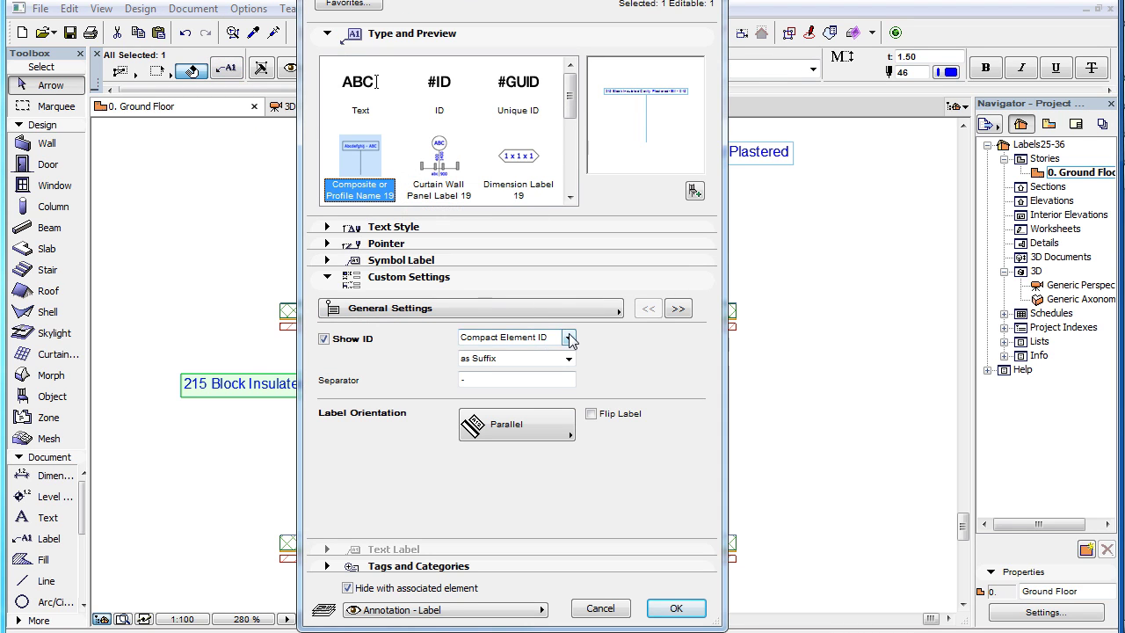
{"action": "left_click", "coordinate": [568, 338]}
{"action": "left_click", "coordinate": [562, 367]}
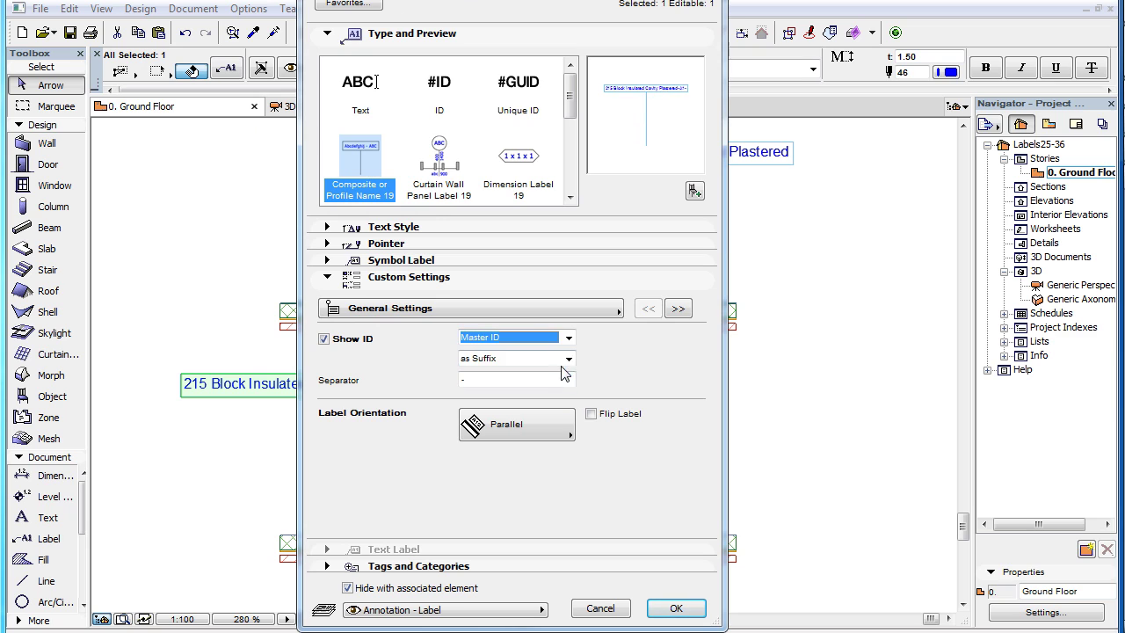
{"action": "left_click", "coordinate": [674, 608]}
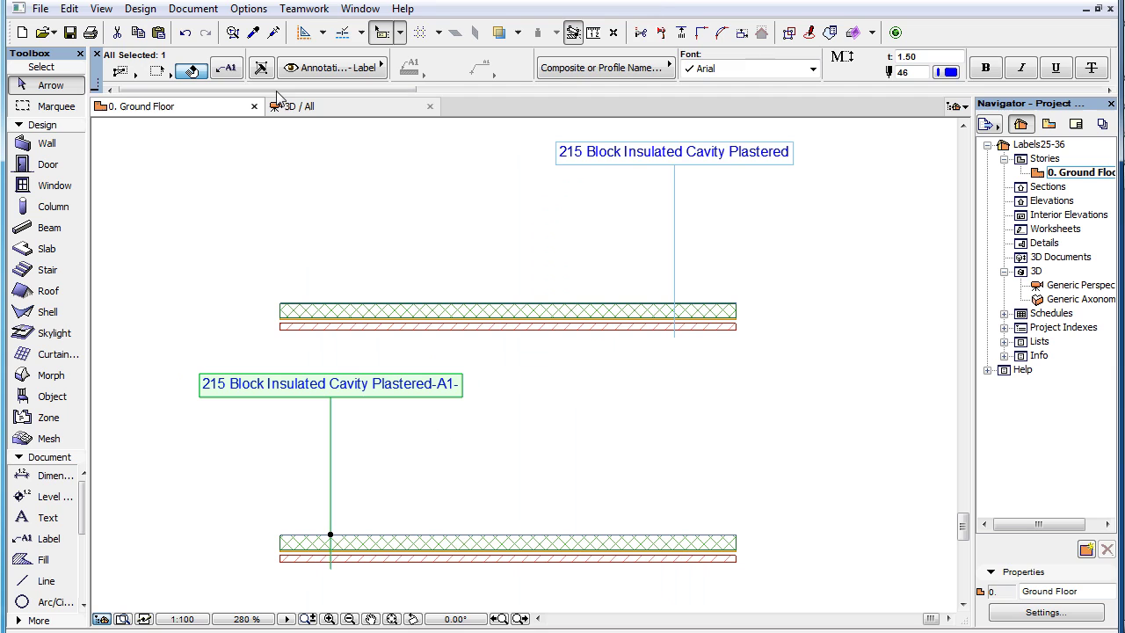
- Switch to Full Element ID, giving 215 Block Insulated Cavity Plastered-A1-SW - 015
{"action": "left_click", "coordinate": [226, 67]}
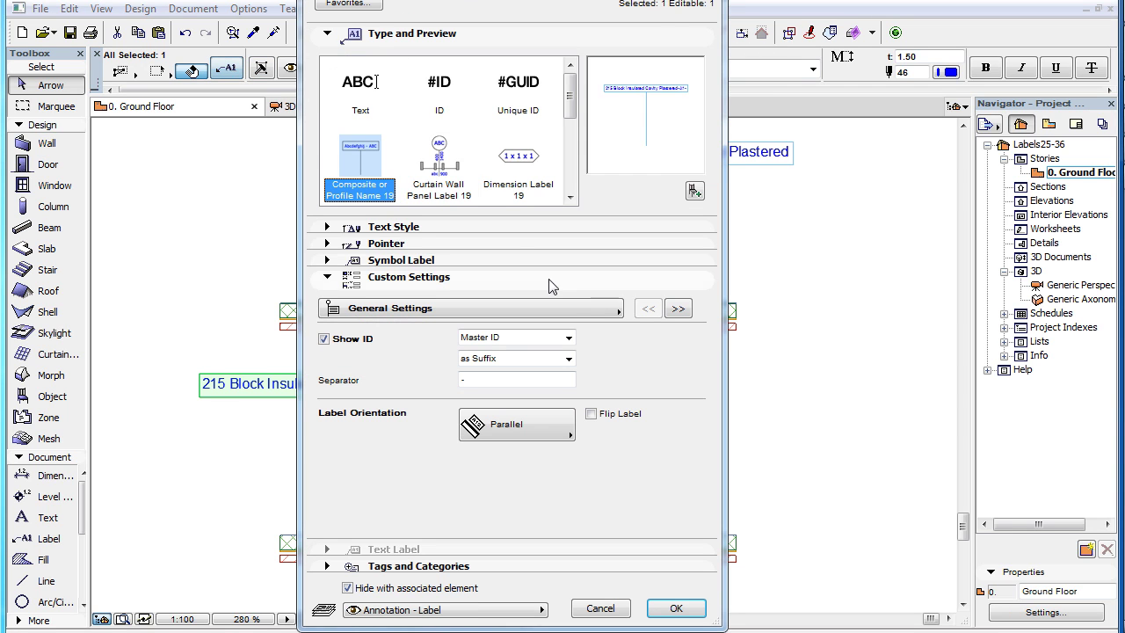
{"action": "left_click", "coordinate": [570, 339]}
{"action": "left_click", "coordinate": [567, 375]}
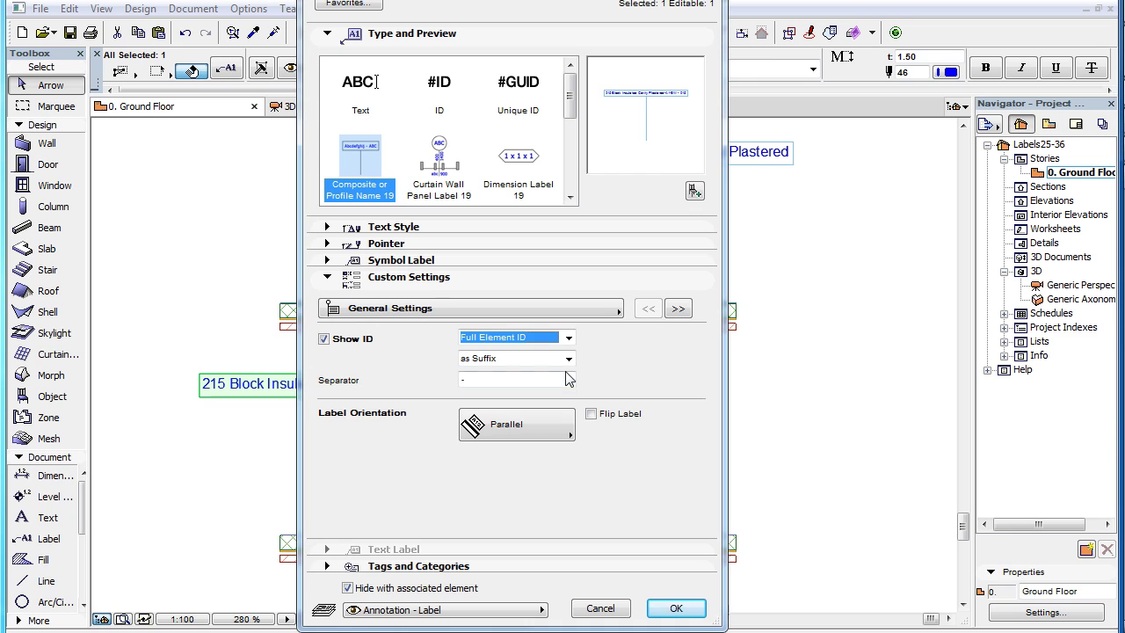
{"action": "left_click", "coordinate": [674, 608]}
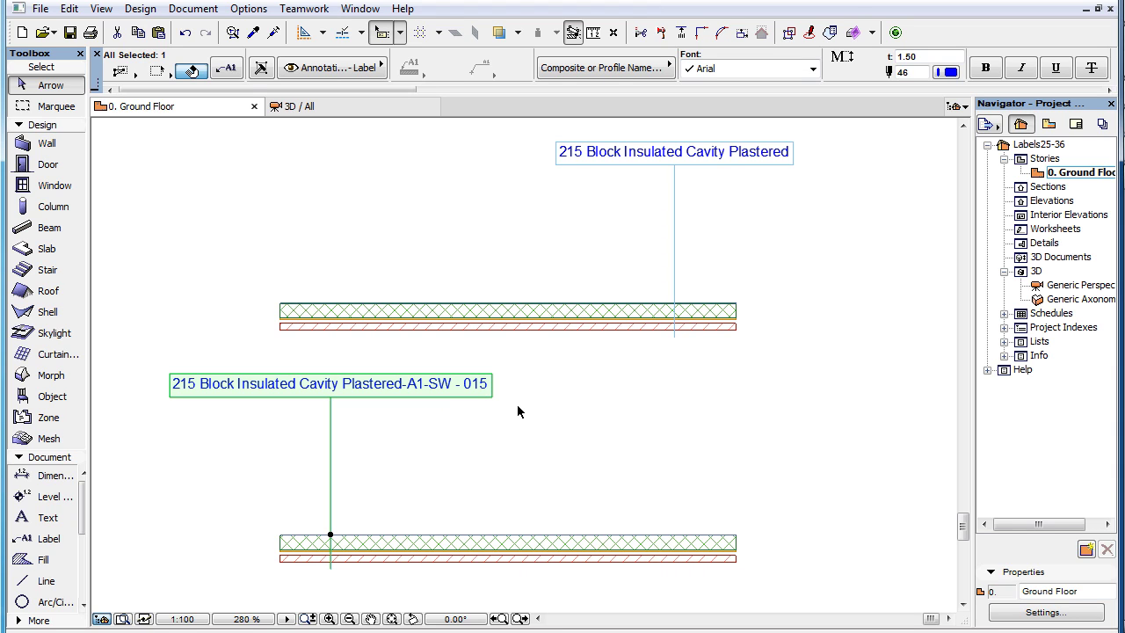
{"action": "left_click", "coordinate": [227, 68]}
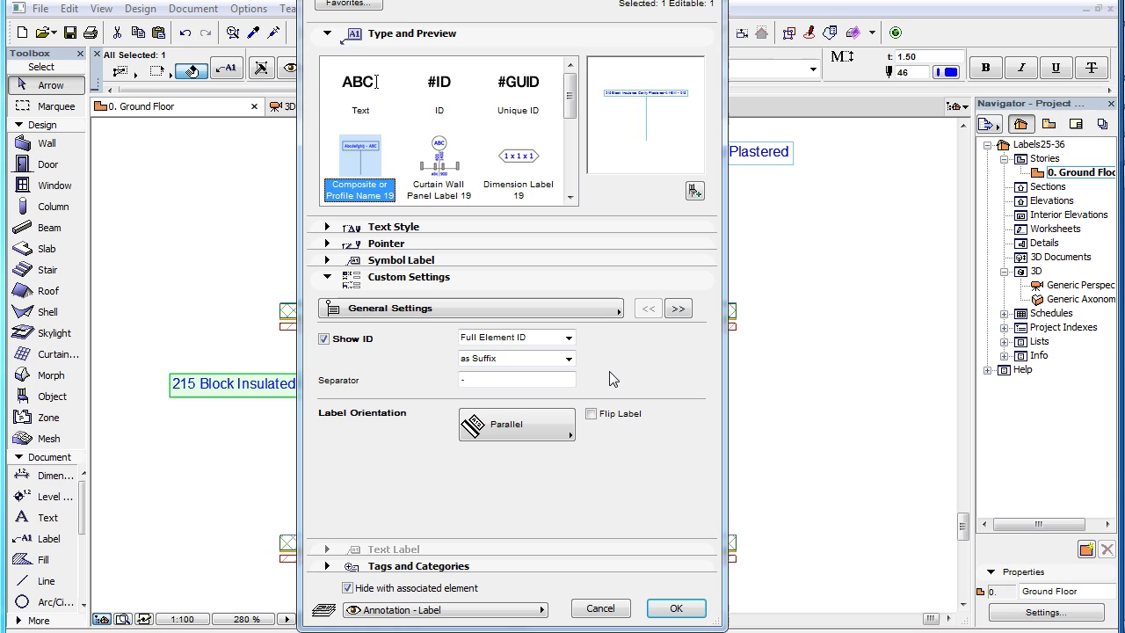
- Move the ID from suffix to prefix, giving A1-SW - 015-215 Block Insulated Cavity Plastered
{"action": "left_click", "coordinate": [568, 358]}
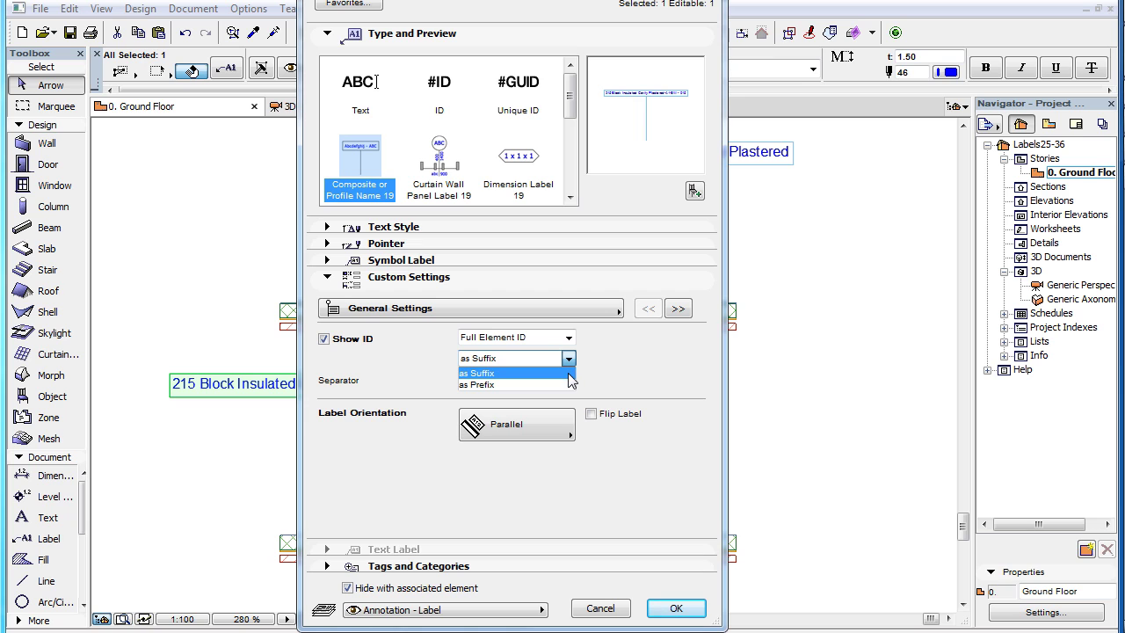
{"action": "left_click", "coordinate": [569, 373]}
{"action": "left_click", "coordinate": [676, 608]}
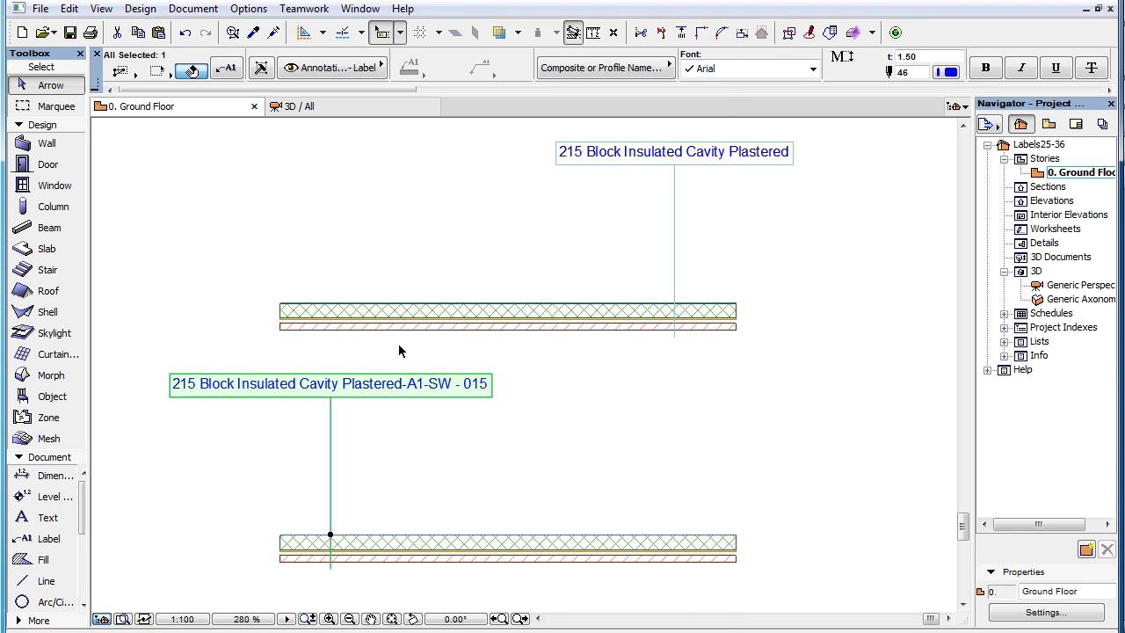
{"action": "left_click", "coordinate": [231, 70]}
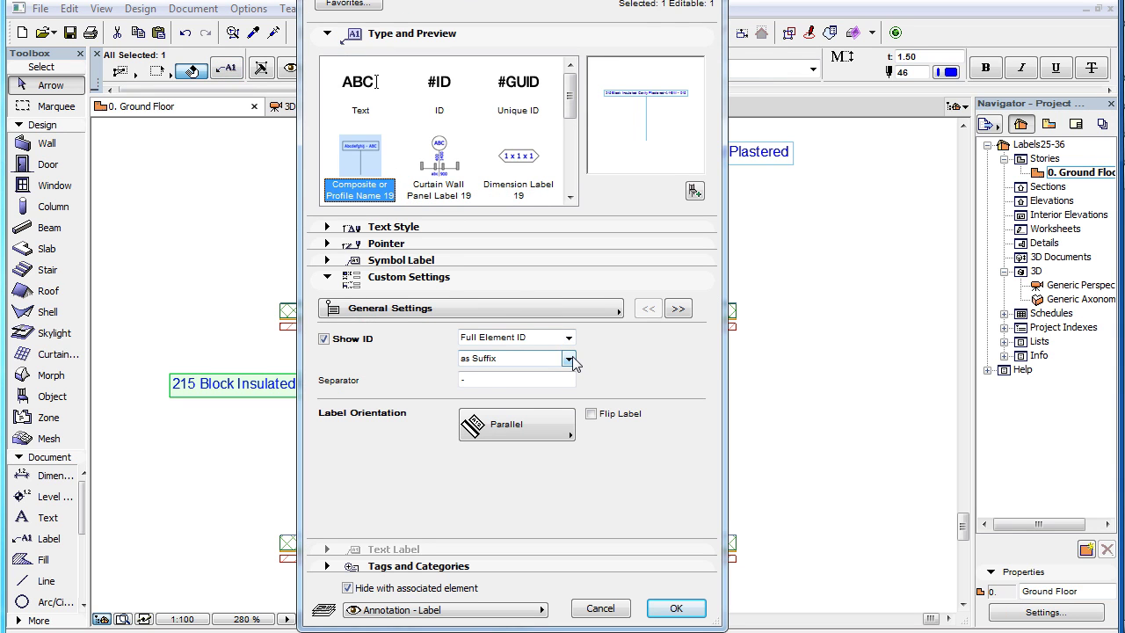
{"action": "left_click", "coordinate": [572, 356]}
{"action": "left_click", "coordinate": [563, 383]}
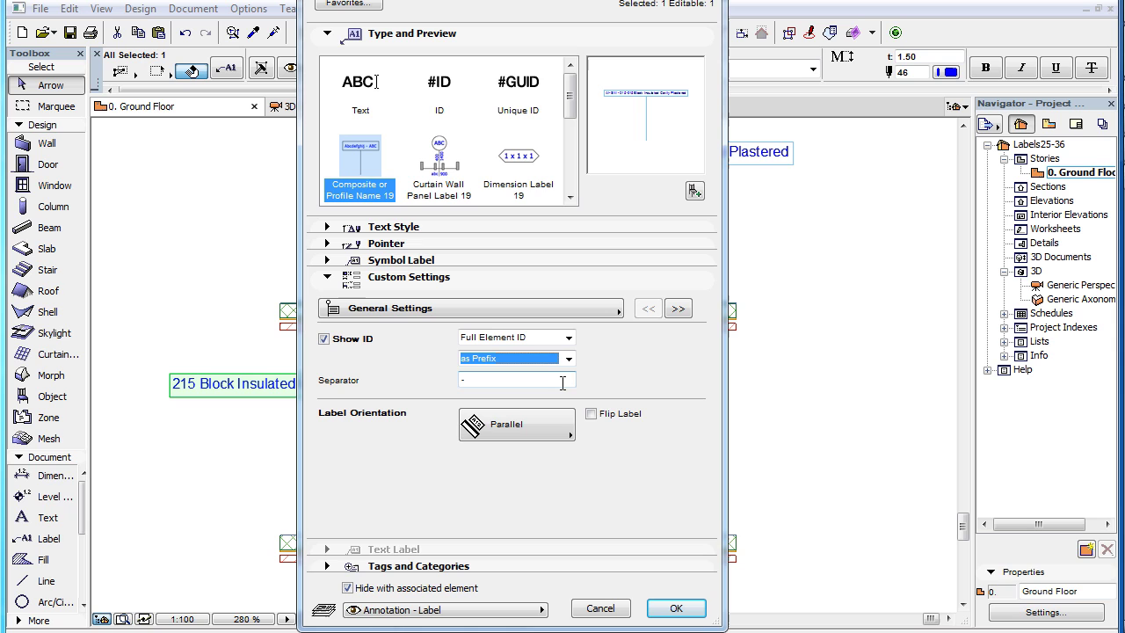
{"action": "left_click", "coordinate": [693, 611]}
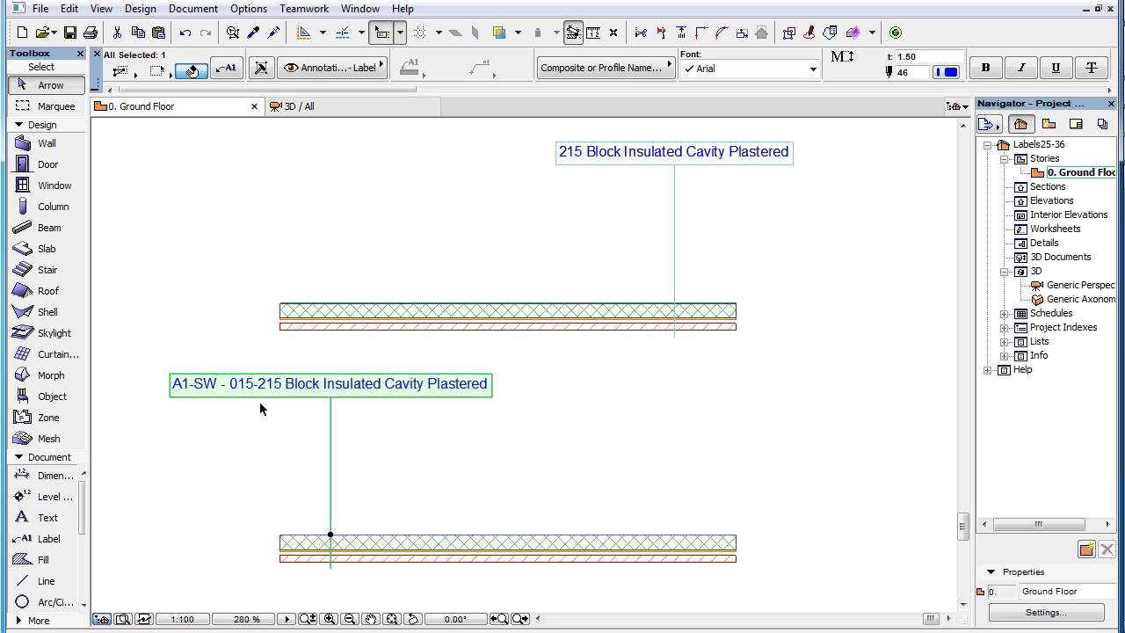
{"action": "left_click", "coordinate": [228, 71]}
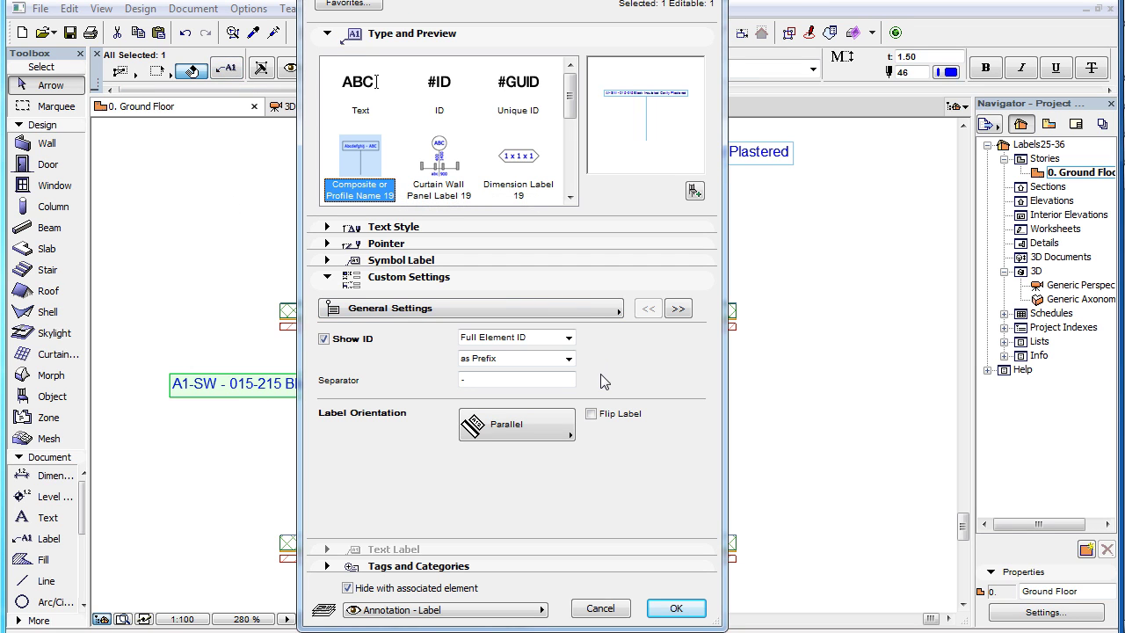
- Change the ID separator to '/' so the label reads A1-SW - 015 / 215 Block Insulated Cavity Plastered
{"action": "left_click", "coordinate": [463, 379]}
{"action": "type", "text": "/"}
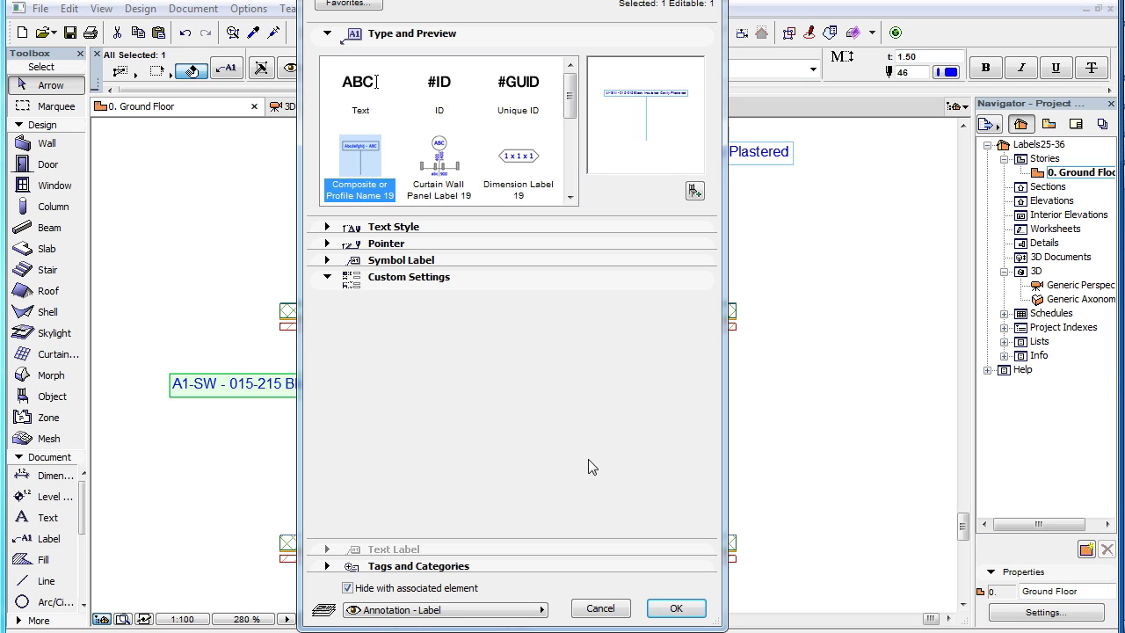
{"action": "left_click", "coordinate": [675, 608]}
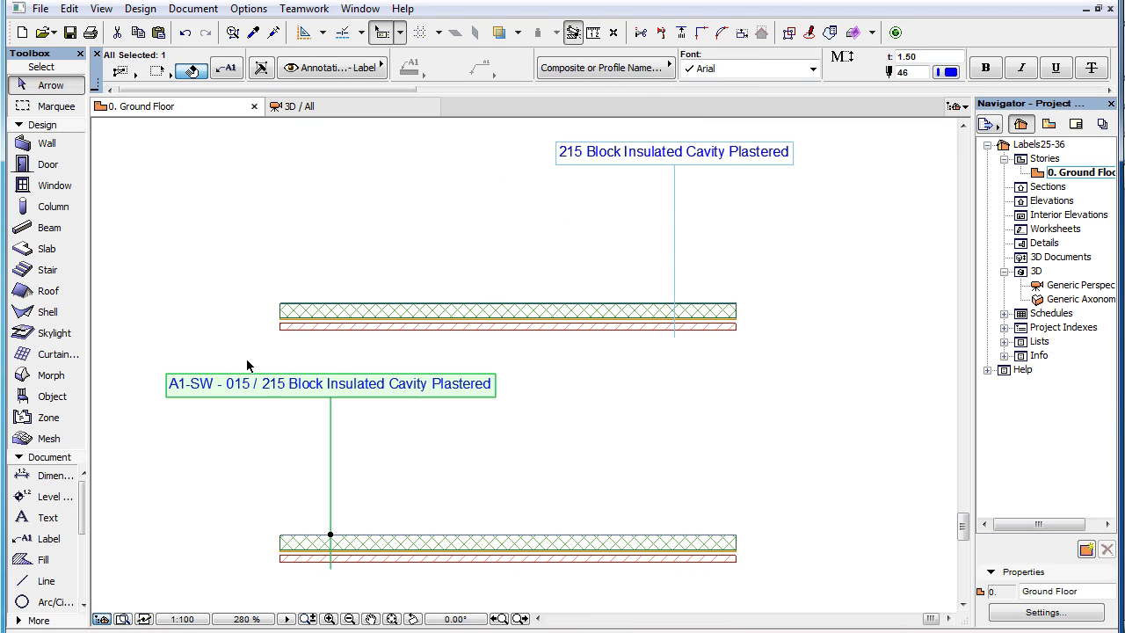
- Check the label orientation, keep it Parallel, then select the upper wall label
{"action": "left_click", "coordinate": [231, 74]}
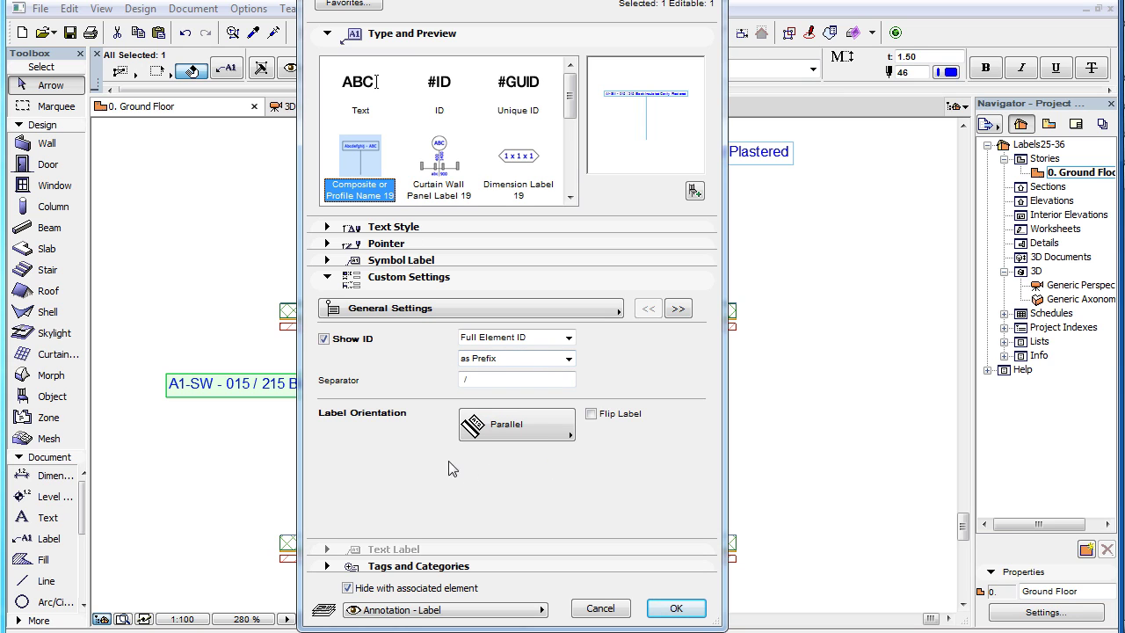
{"action": "left_click", "coordinate": [551, 430]}
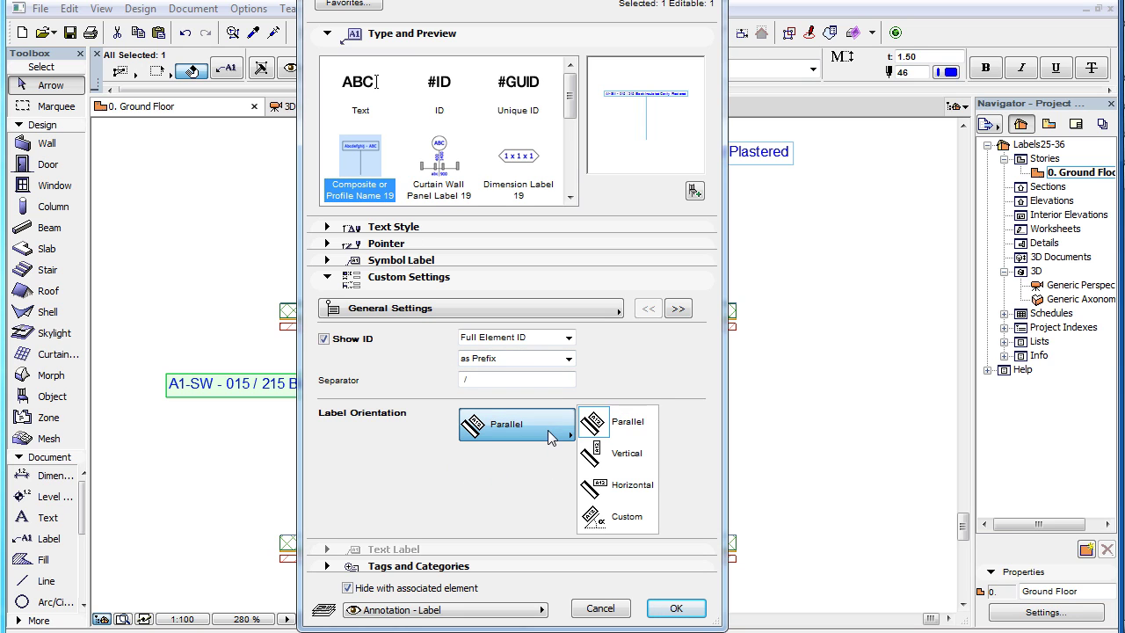
{"action": "left_click", "coordinate": [653, 426]}
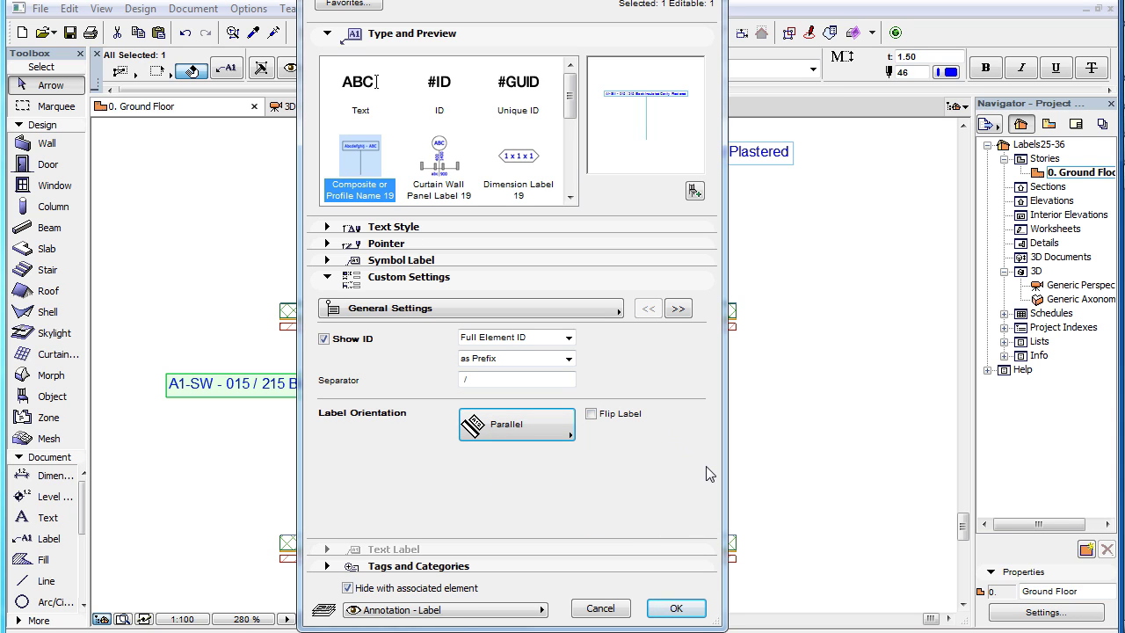
{"action": "left_click", "coordinate": [673, 608]}
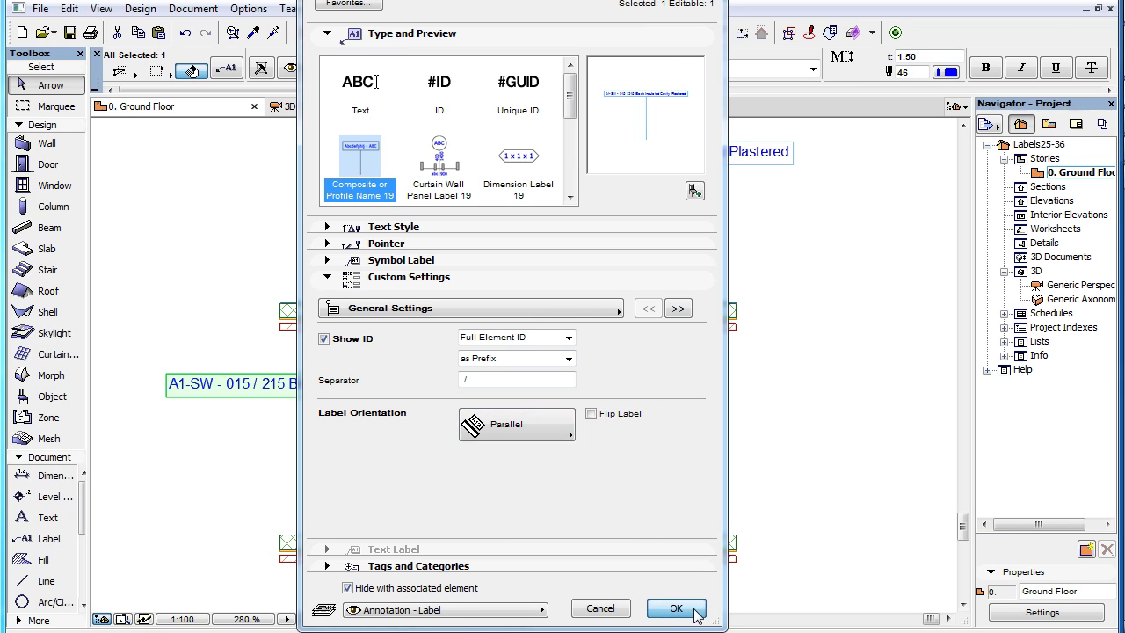
{"action": "left_click", "coordinate": [769, 383]}
- Flip the upper wall label to the other side of the wall, then undo the flip
{"action": "left_click", "coordinate": [746, 159]}
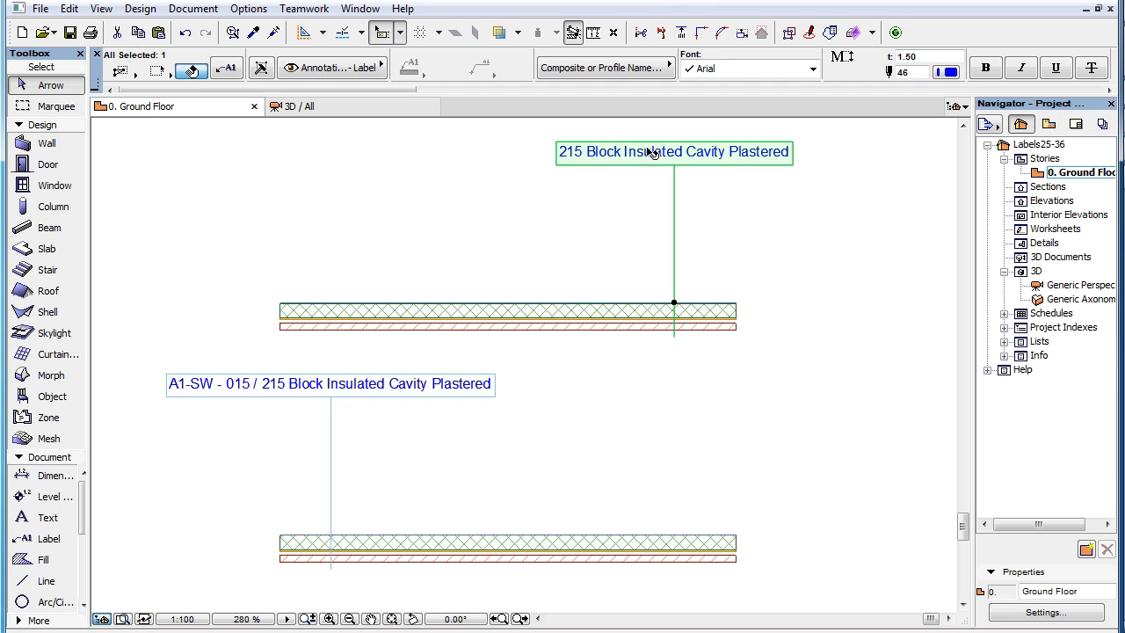
{"action": "left_click", "coordinate": [227, 67]}
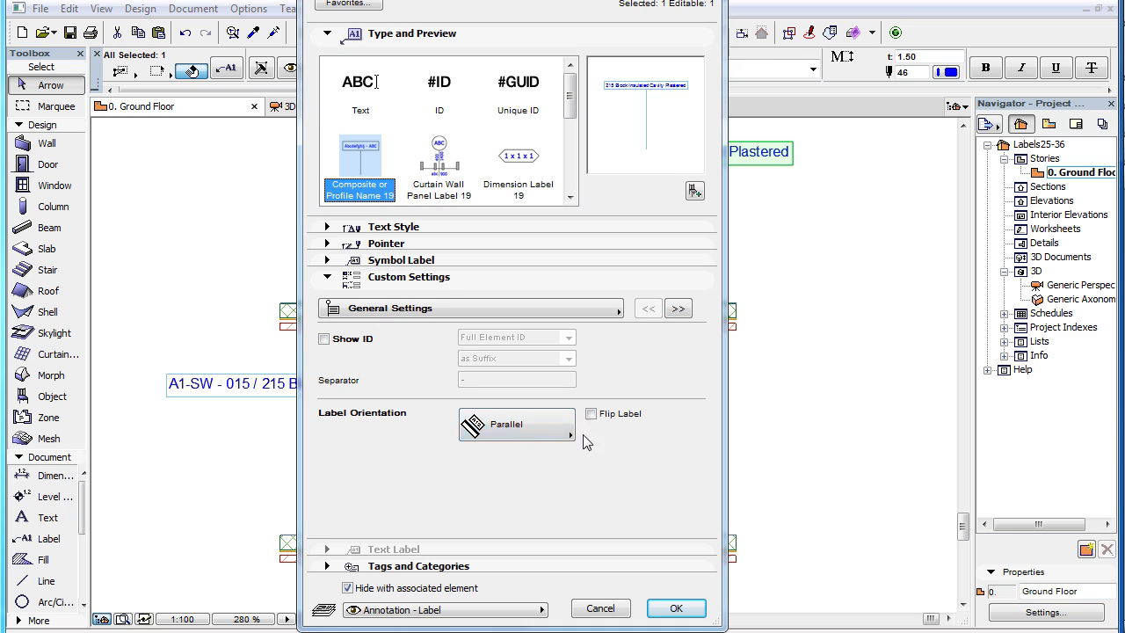
{"action": "left_click", "coordinate": [630, 415]}
{"action": "left_click", "coordinate": [677, 609]}
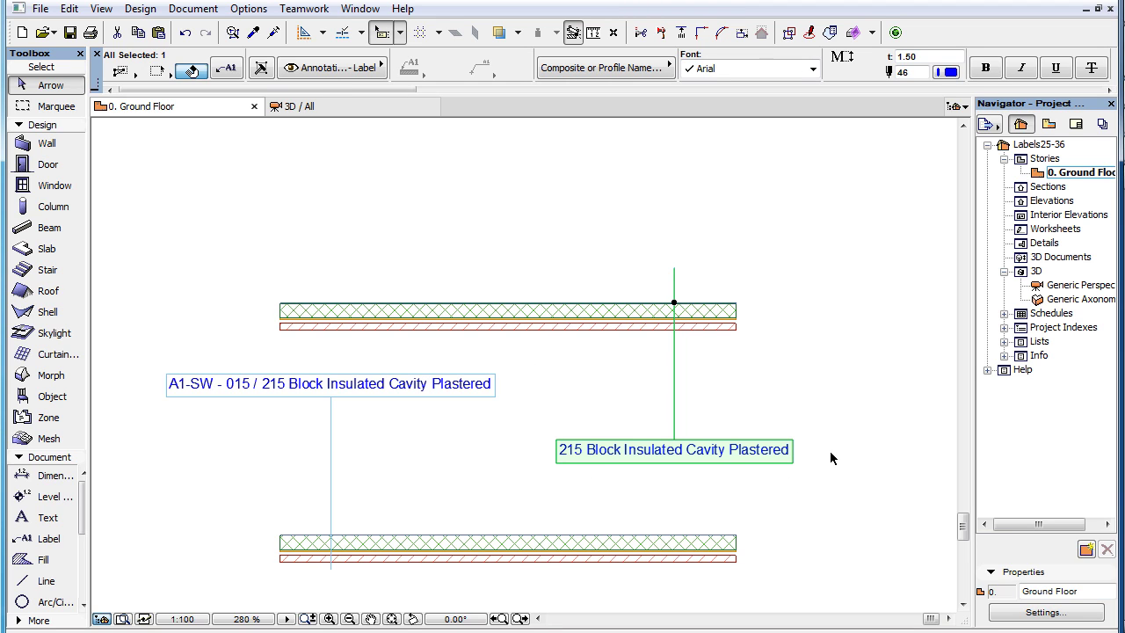
{"action": "left_click", "coordinate": [184, 33]}
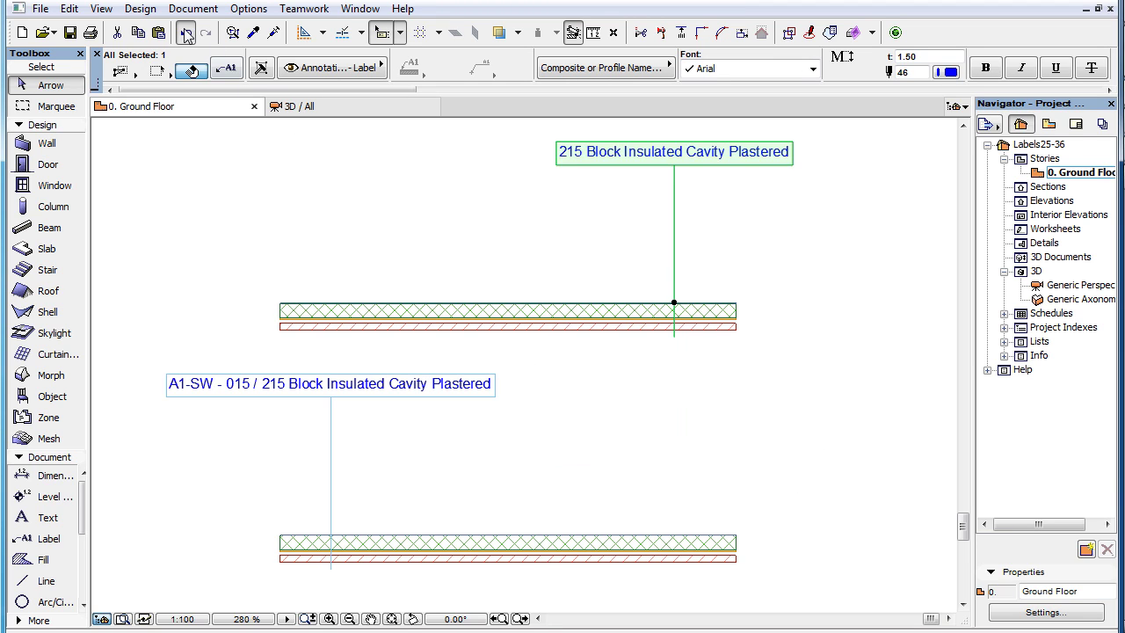
{"action": "left_click", "coordinate": [227, 70]}
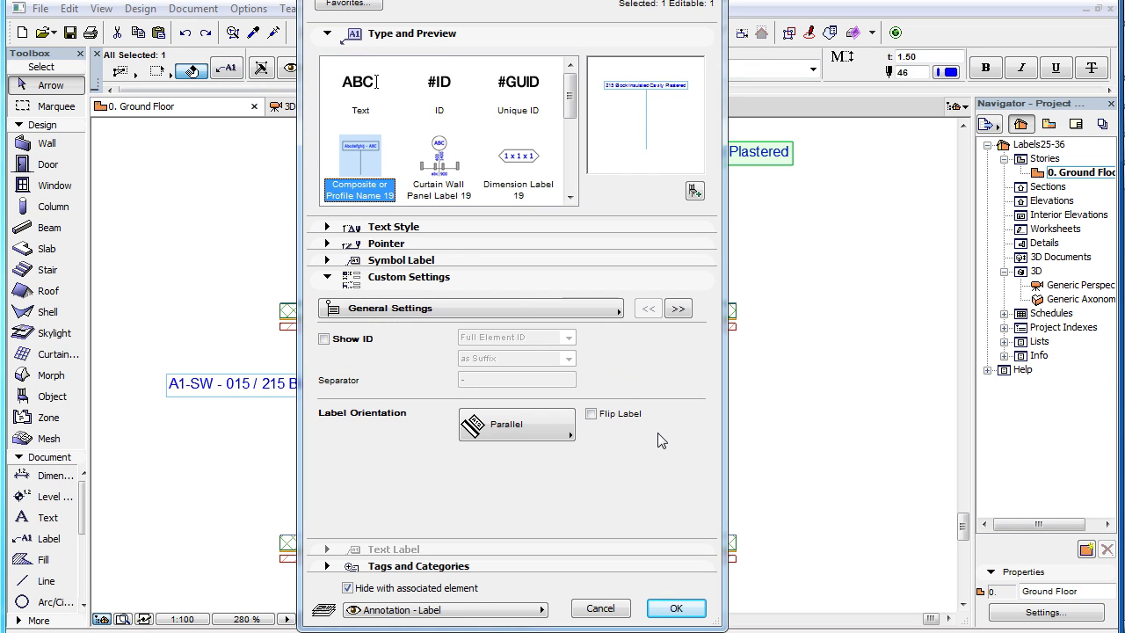
- Show the Label Geometry page with the rectangular frame and single leader options
{"action": "left_click", "coordinate": [606, 308]}
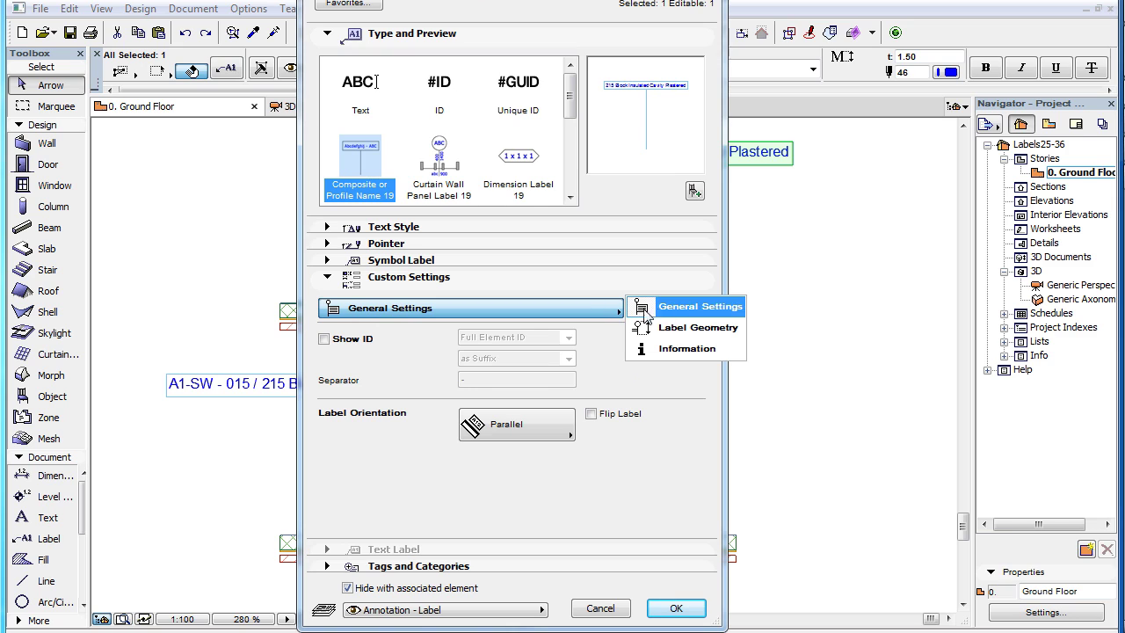
{"action": "left_click", "coordinate": [739, 340]}
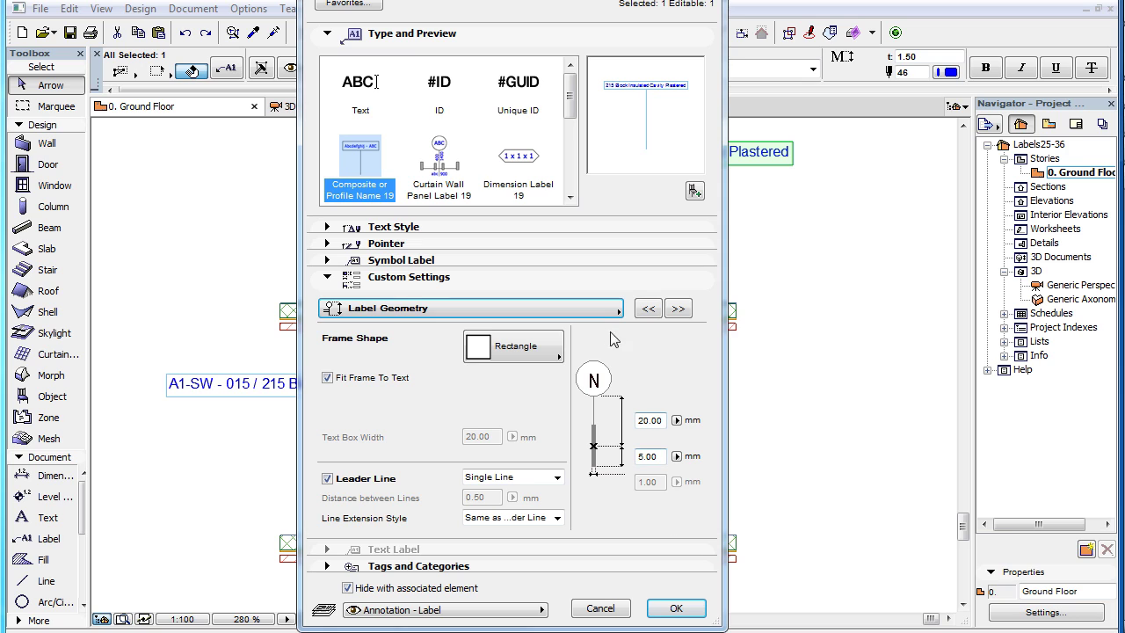
{"action": "left_click", "coordinate": [595, 306]}
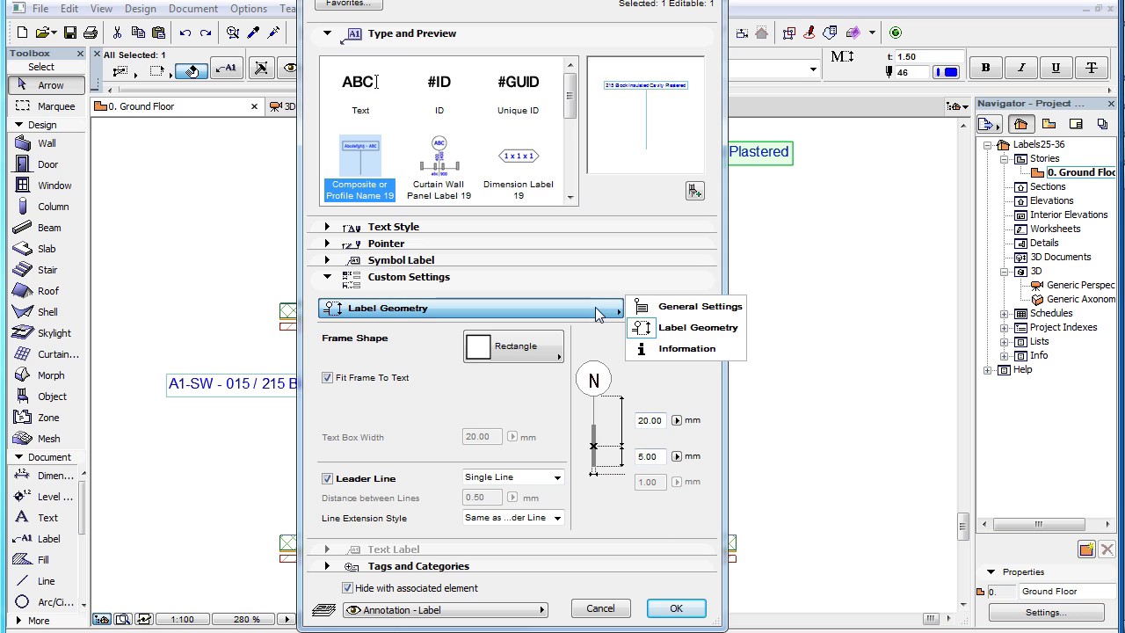
- Review the label's Information page, cancel, and select the Styrofoam SM Insulation fill
{"action": "left_click", "coordinate": [737, 352]}
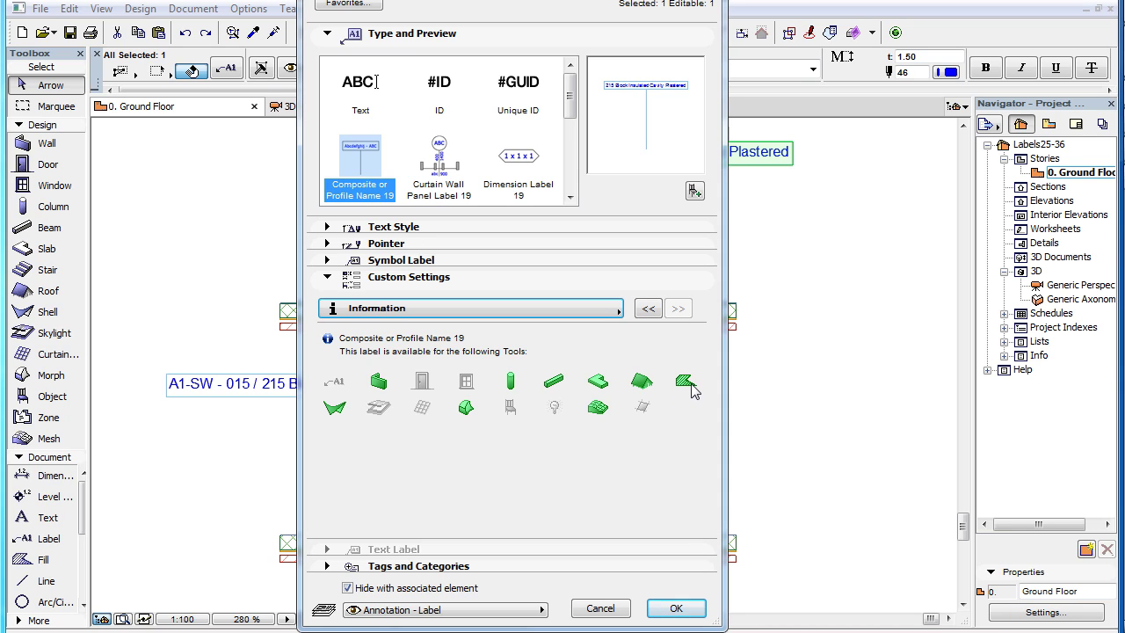
{"action": "left_click", "coordinate": [600, 608]}
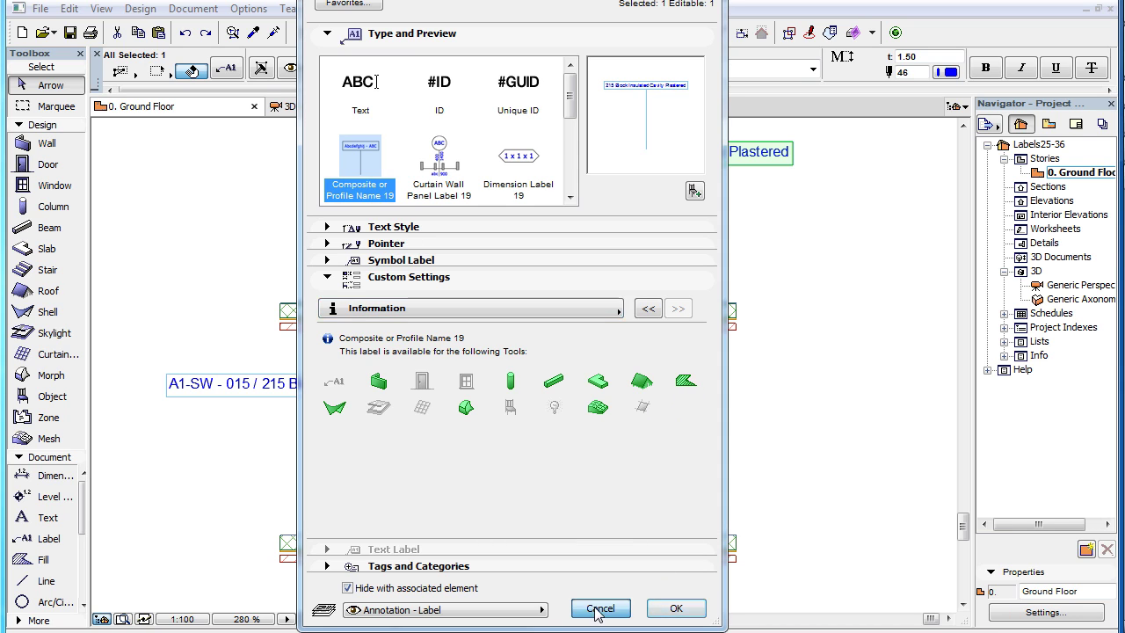
{"action": "left_click", "coordinate": [502, 619]}
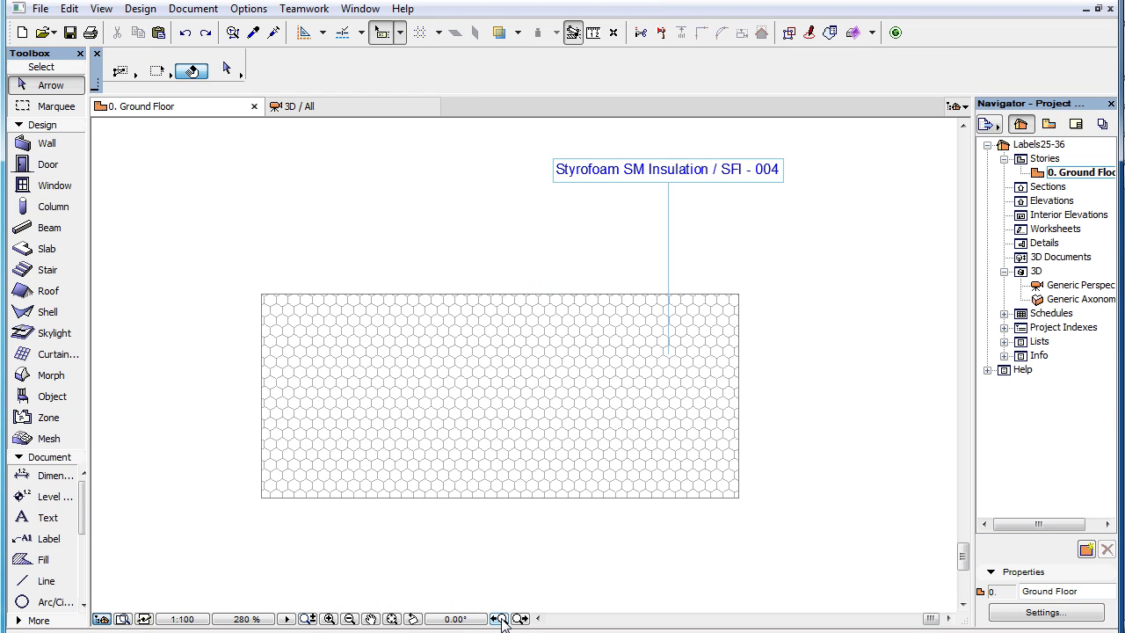
{"action": "left_click", "coordinate": [626, 403]}
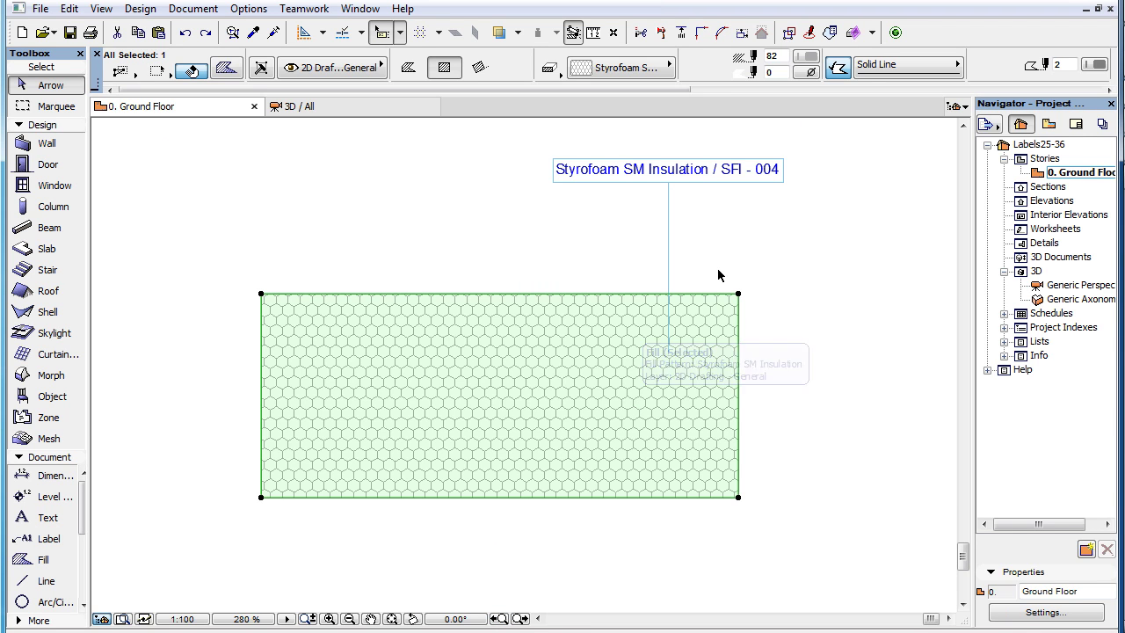